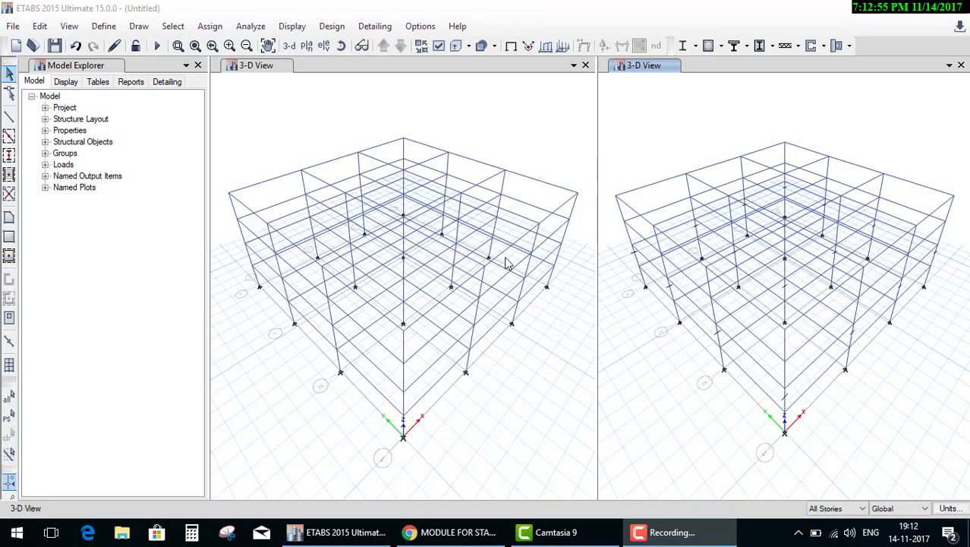
- Start a new model without saving, using built-in Metric SI, IS 800:2007 and IS 456:2000 settings
{"action": "left_click", "coordinate": [16, 45]}
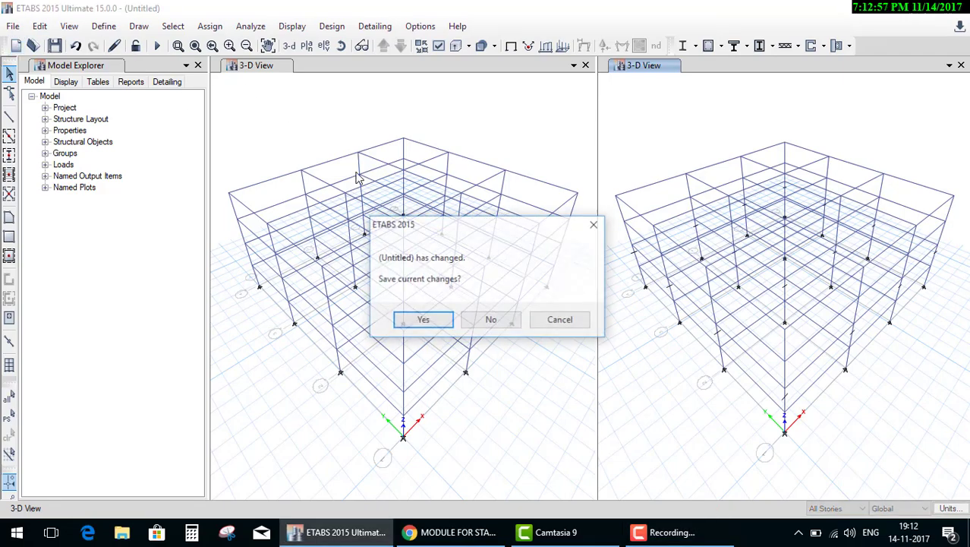
{"action": "left_click", "coordinate": [490, 320]}
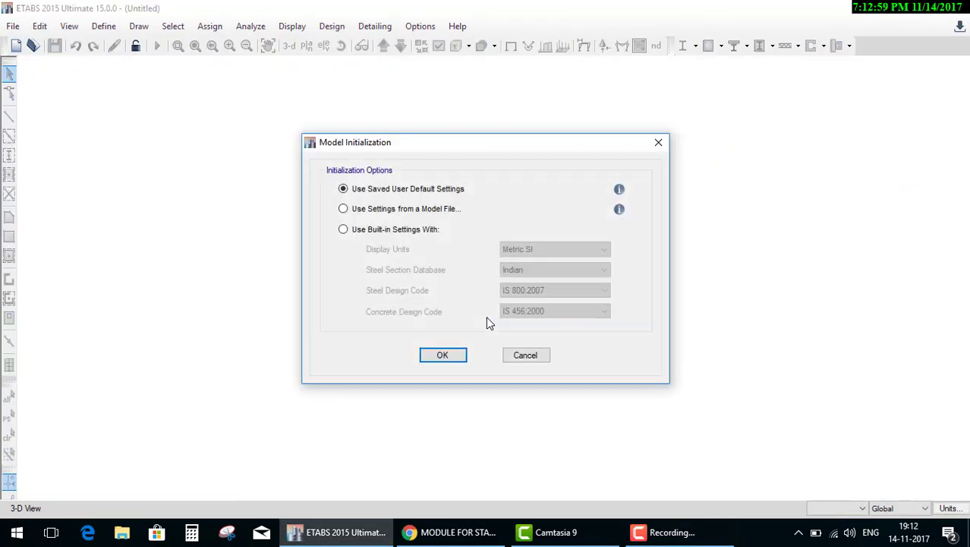
{"action": "left_click", "coordinate": [420, 230]}
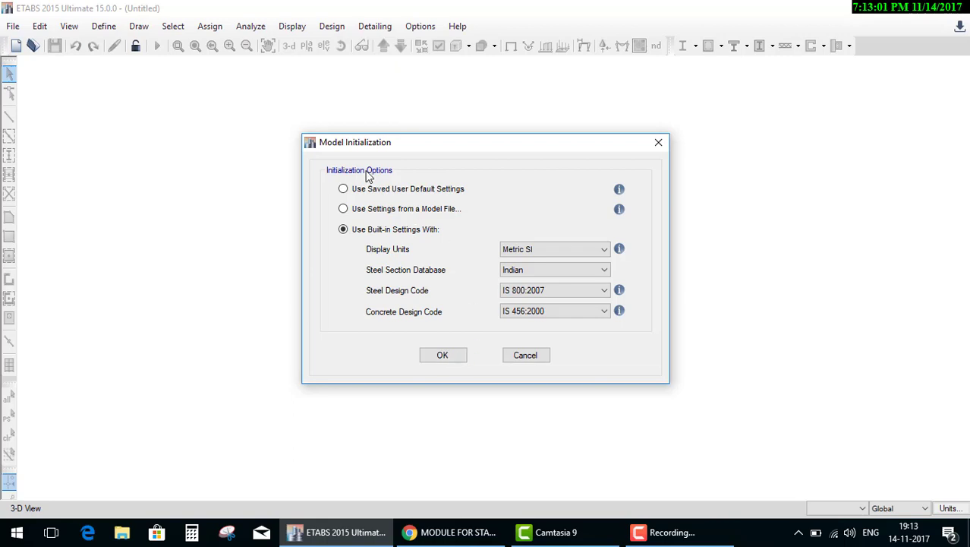
{"action": "left_click", "coordinate": [459, 356]}
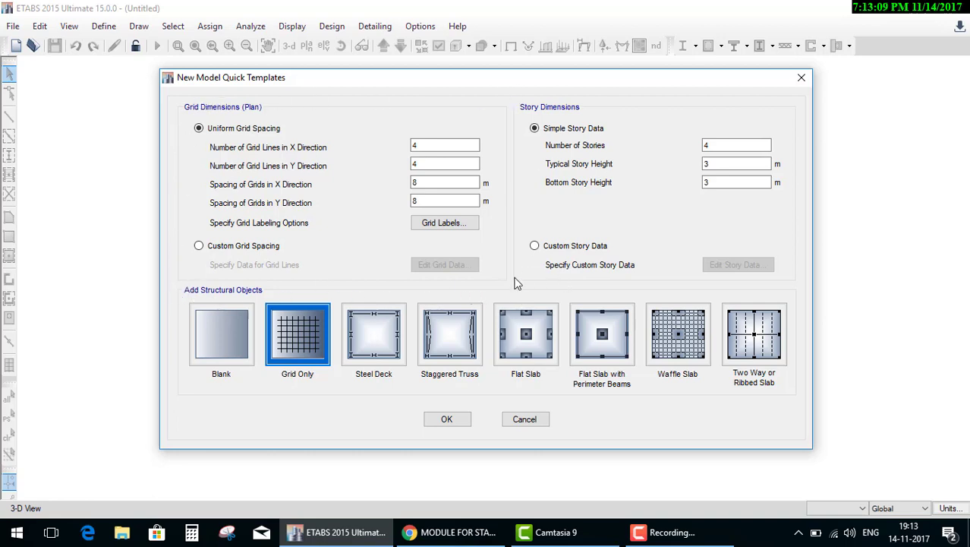
- Create the grid-only template with 10 stories, 3.5 m typical and 2.5 m bottom story heights
{"action": "left_click_drag", "start_coordinate": [170, 85], "coordinate": [508, 89]}
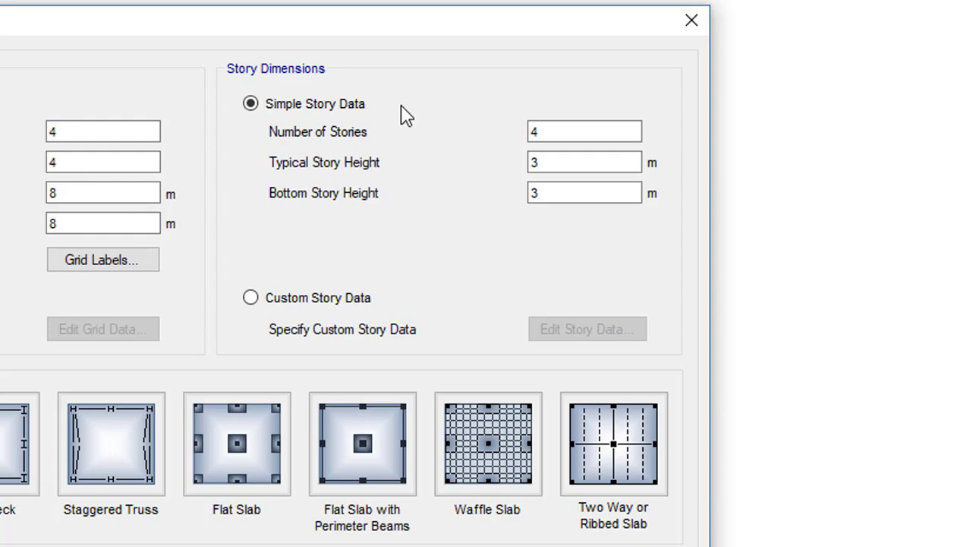
{"action": "left_click_drag", "start_coordinate": [587, 132], "coordinate": [446, 135]}
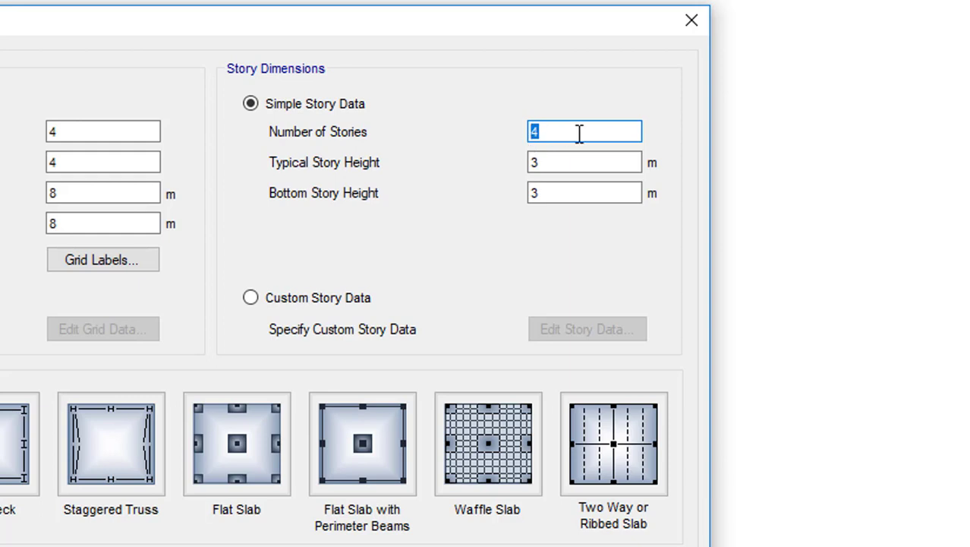
{"action": "type", "text": "10"}
{"action": "key", "text": "Tab"}
{"action": "type", "text": "3.5"}
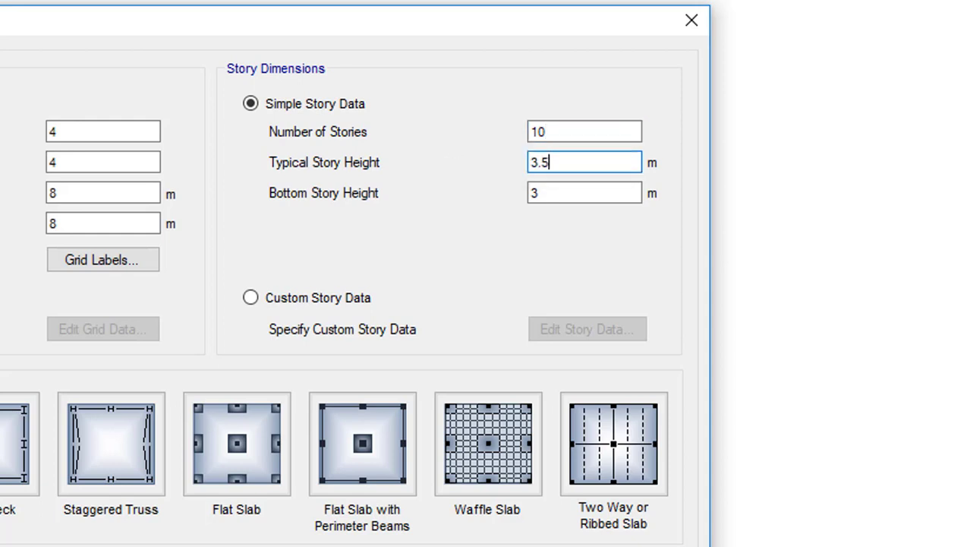
{"action": "double_click", "coordinate": [567, 190]}
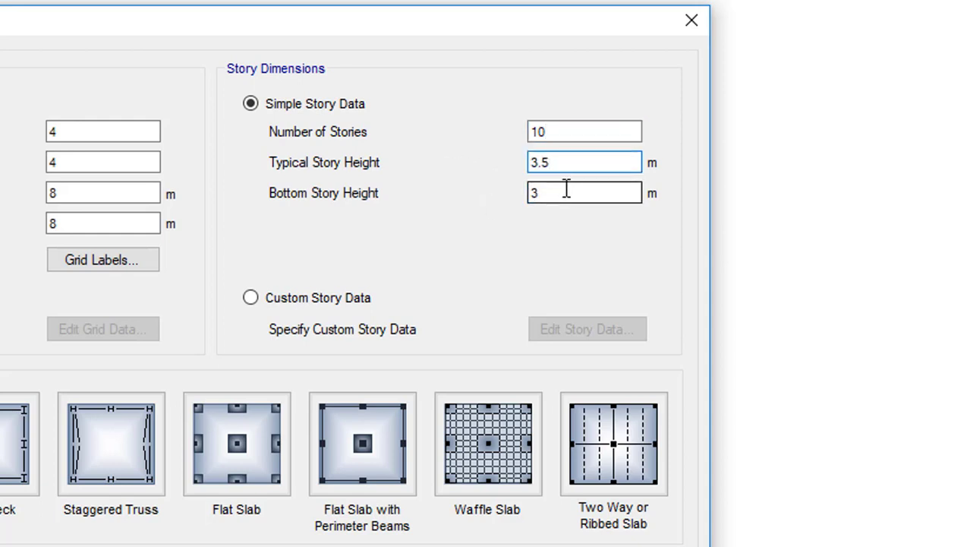
{"action": "type", "text": "2.5"}
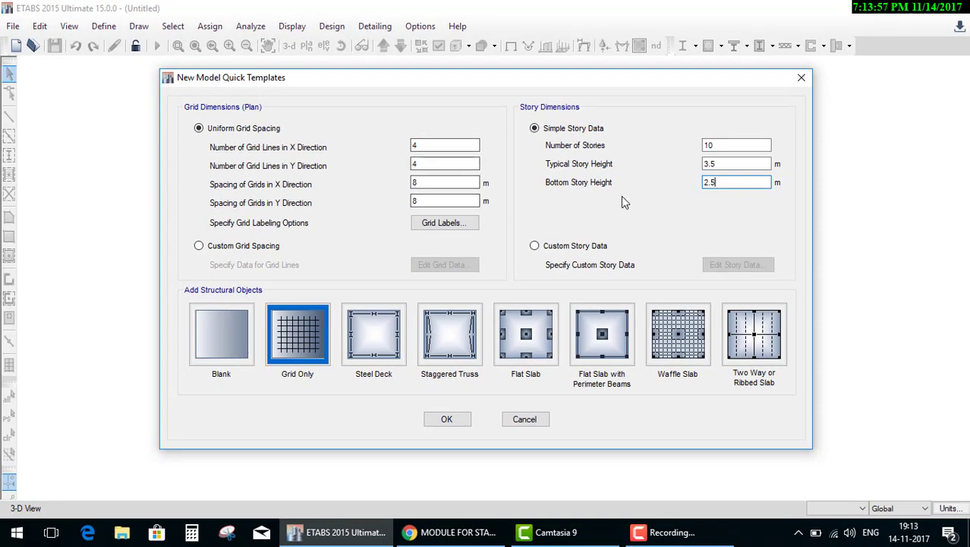
{"action": "left_click", "coordinate": [461, 422]}
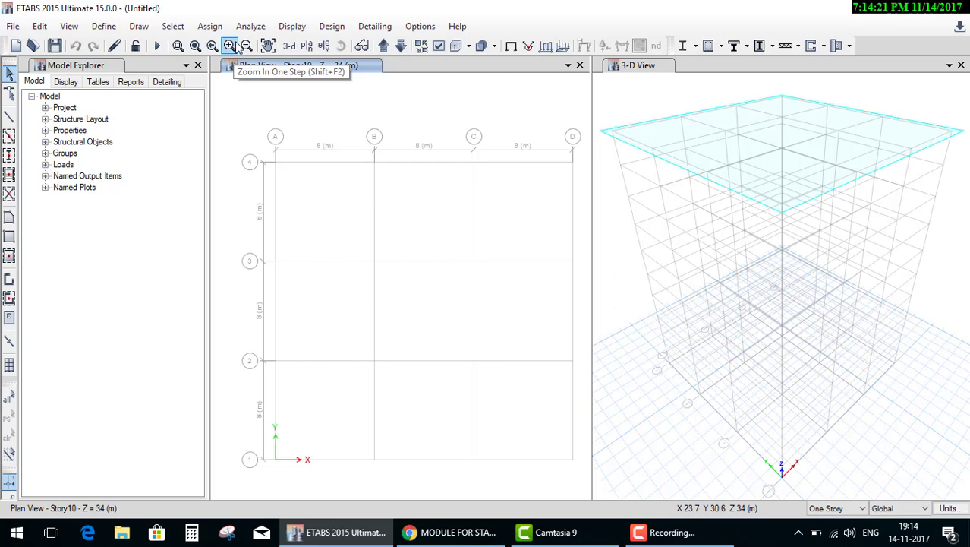
- Display the ten-story frame in elevation along grid line A
{"action": "left_click", "coordinate": [325, 47]}
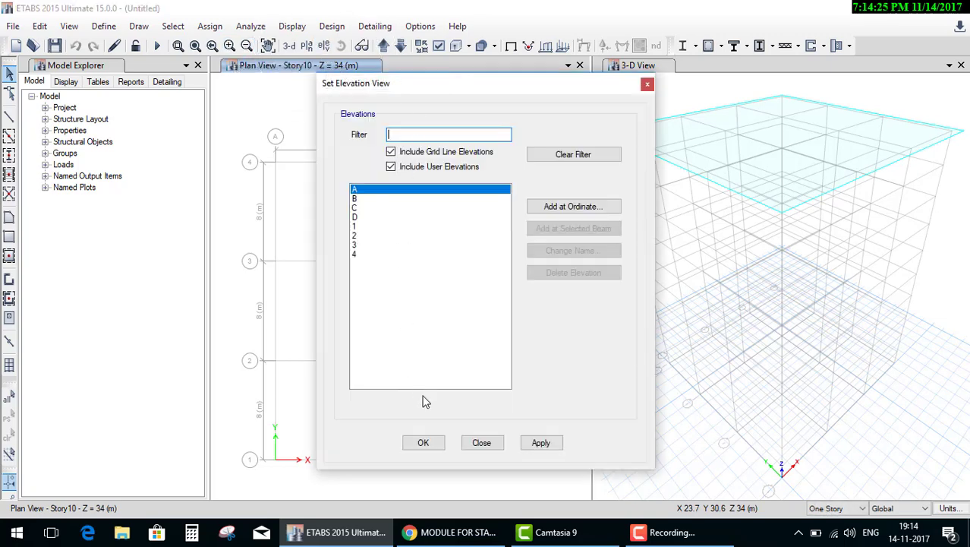
{"action": "left_click", "coordinate": [423, 443]}
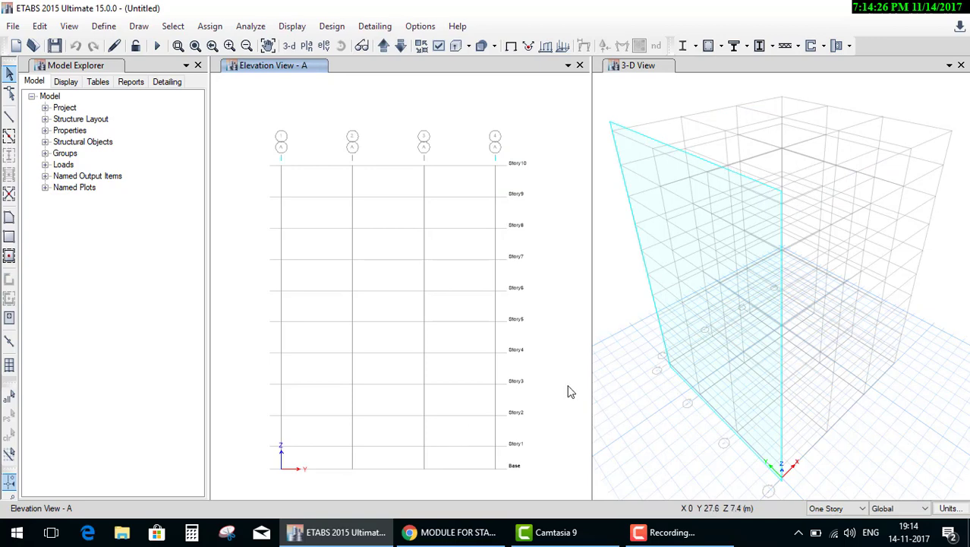
{"action": "left_click", "coordinate": [645, 115]}
{"action": "left_click", "coordinate": [425, 118]}
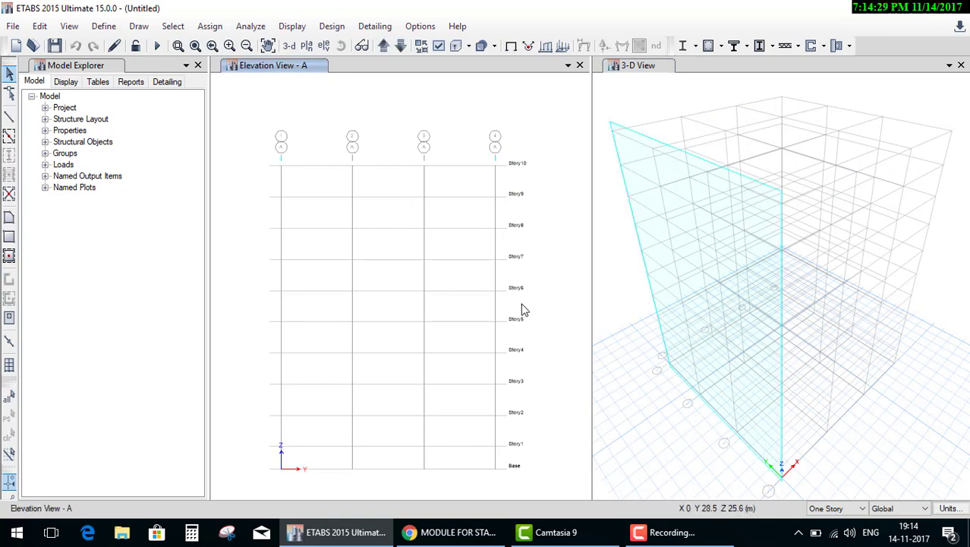
- Zoom and pan elevation A across the ground story, Story3 and the whole frame, then request a new model
{"action": "scroll", "coordinate": [529, 168], "scroll_direction": "up", "scroll_amount": 5}
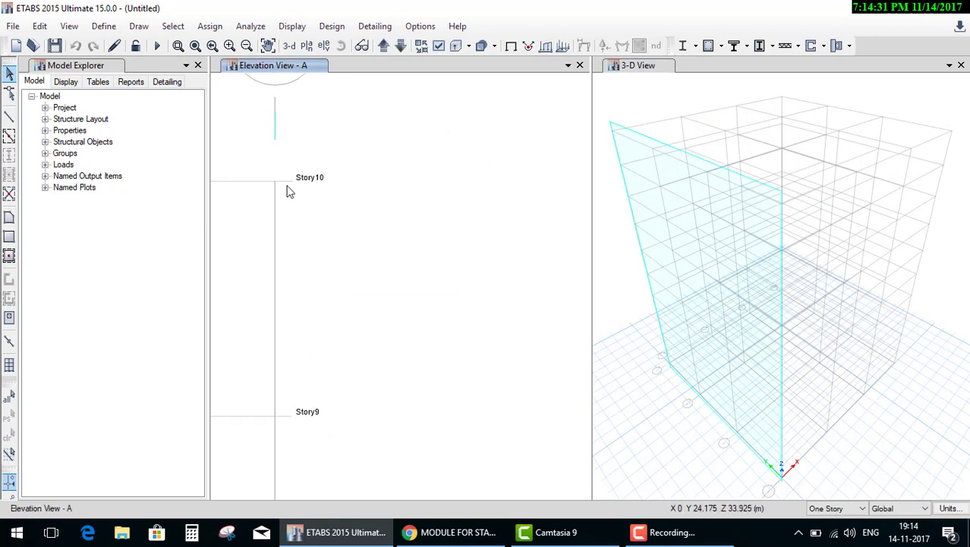
{"action": "scroll", "coordinate": [289, 191], "scroll_direction": "down", "scroll_amount": 5}
{"action": "scroll", "coordinate": [372, 218], "scroll_direction": "down", "scroll_amount": 4}
{"action": "scroll", "coordinate": [518, 188], "scroll_direction": "up", "scroll_amount": 1}
{"action": "scroll", "coordinate": [554, 206], "scroll_direction": "up", "scroll_amount": 2}
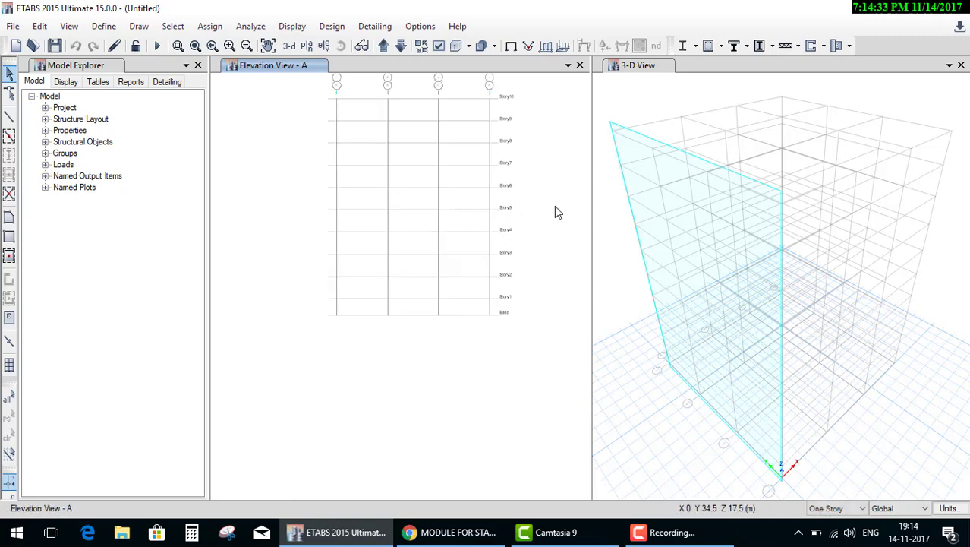
{"action": "scroll", "coordinate": [554, 205], "scroll_direction": "up", "scroll_amount": 1}
{"action": "scroll", "coordinate": [480, 363], "scroll_direction": "up", "scroll_amount": 5}
{"action": "middle_click_drag", "start_coordinate": [364, 326], "coordinate": [442, 320]}
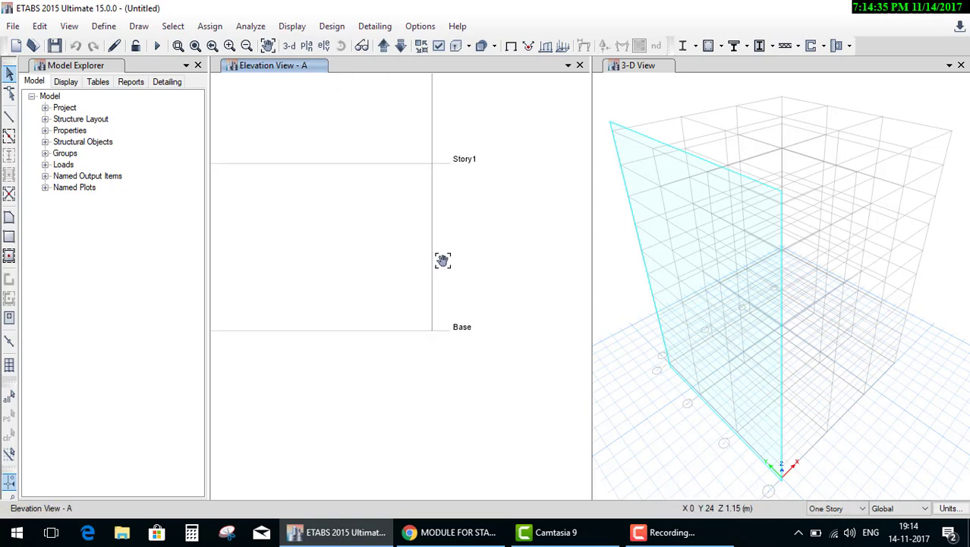
{"action": "scroll", "coordinate": [434, 214], "scroll_direction": "down", "scroll_amount": 2}
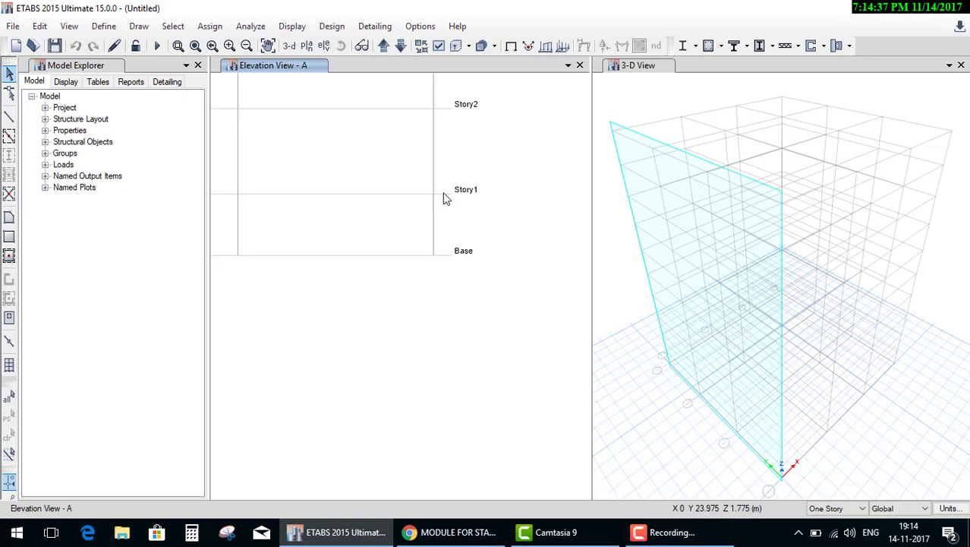
{"action": "middle_click_drag", "start_coordinate": [469, 284], "coordinate": [458, 295]}
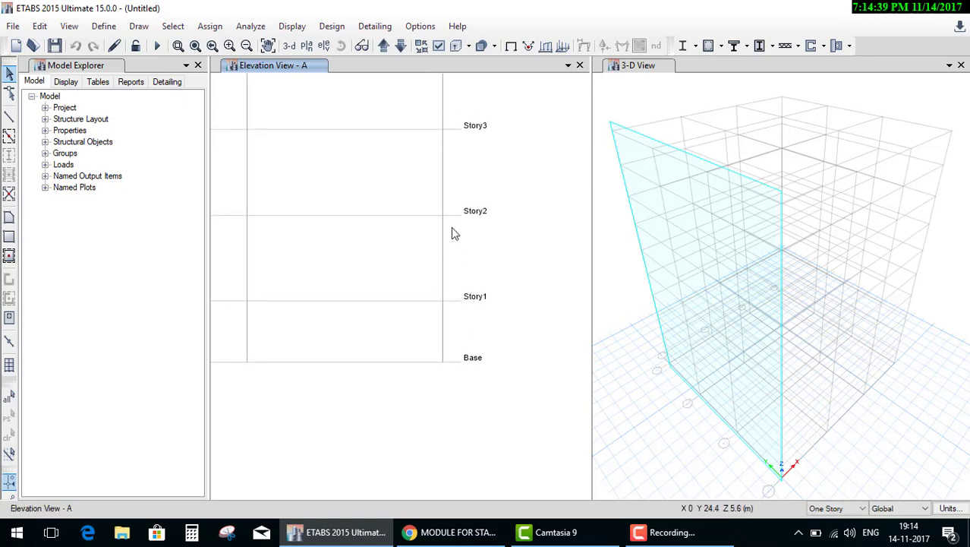
{"action": "scroll", "coordinate": [467, 189], "scroll_direction": "down", "scroll_amount": 4}
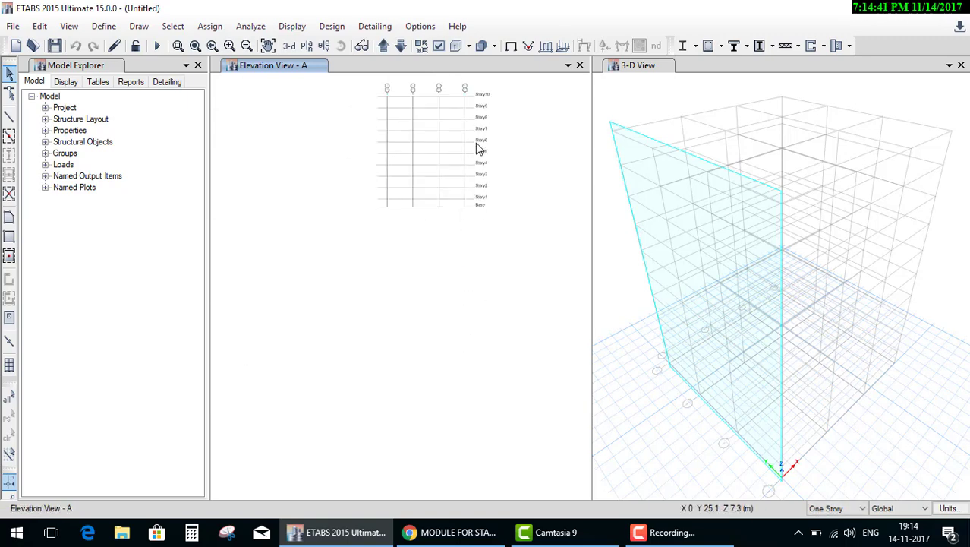
{"action": "middle_click_drag", "start_coordinate": [481, 147], "coordinate": [475, 228]}
{"action": "scroll", "coordinate": [476, 228], "scroll_direction": "up", "scroll_amount": 1}
{"action": "scroll", "coordinate": [472, 252], "scroll_direction": "up", "scroll_amount": 1}
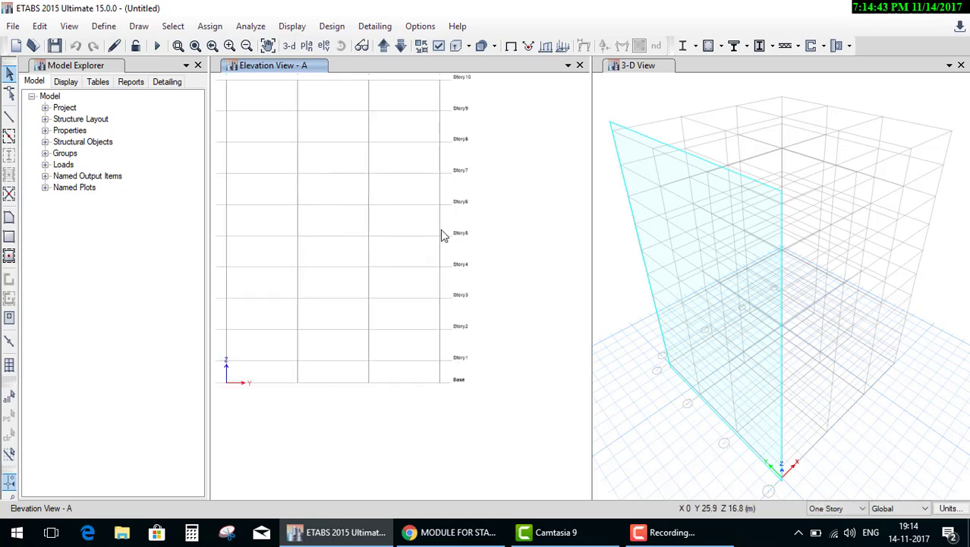
{"action": "left_click", "coordinate": [16, 45]}
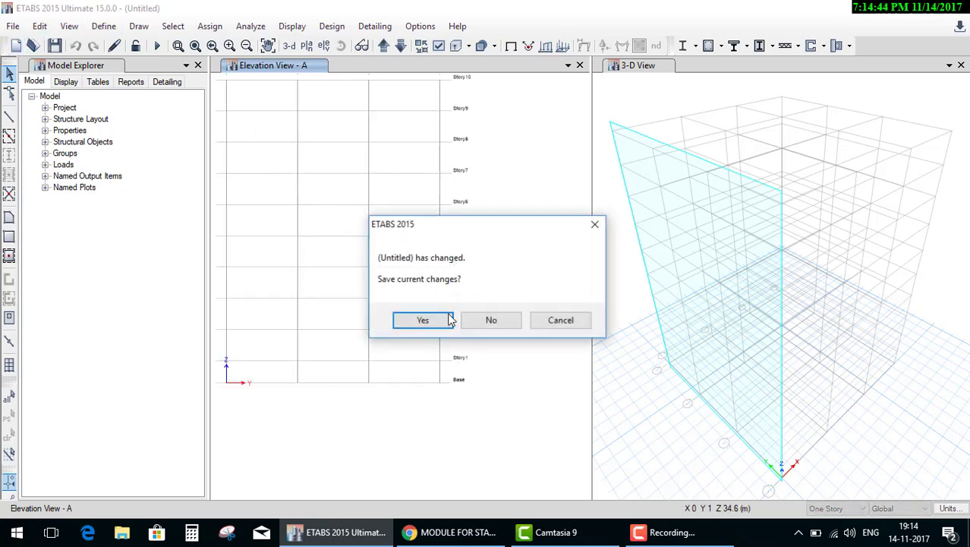
- Discard the ten-story model's changes and initialize another new model from built-in settings
{"action": "left_click", "coordinate": [495, 320]}
{"action": "left_click", "coordinate": [420, 232]}
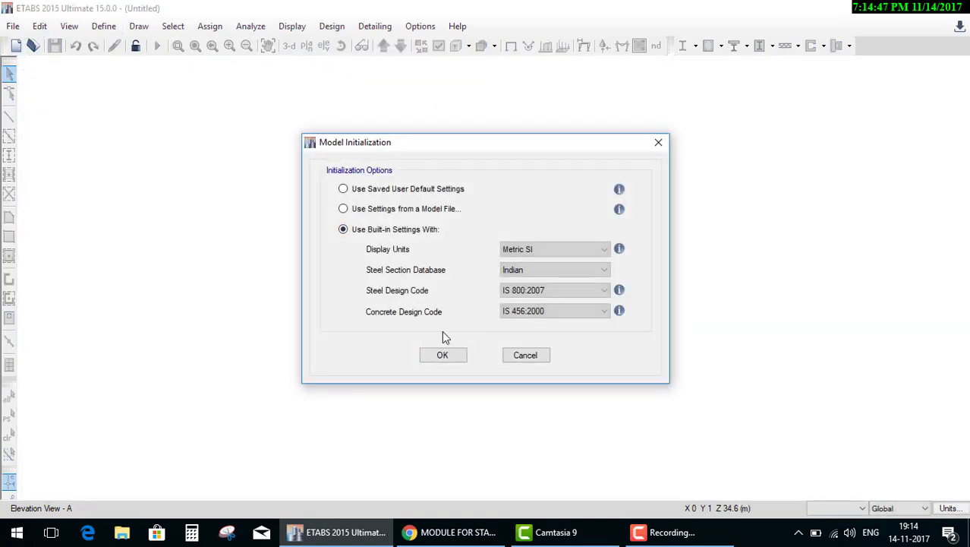
{"action": "left_click", "coordinate": [443, 354]}
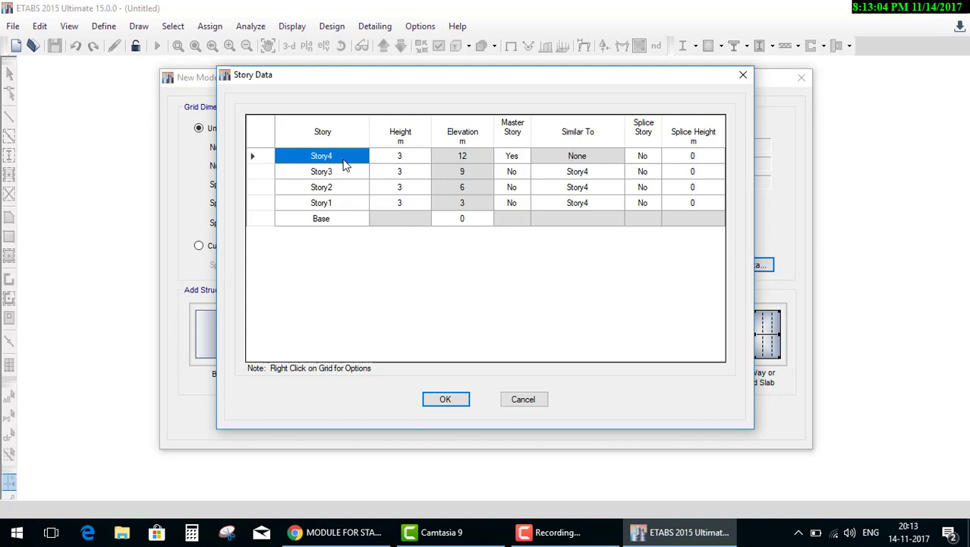
- Change Story4's height to 3.5 m, raising the roof elevation to 12.5 m
{"action": "left_click", "coordinate": [406, 160]}
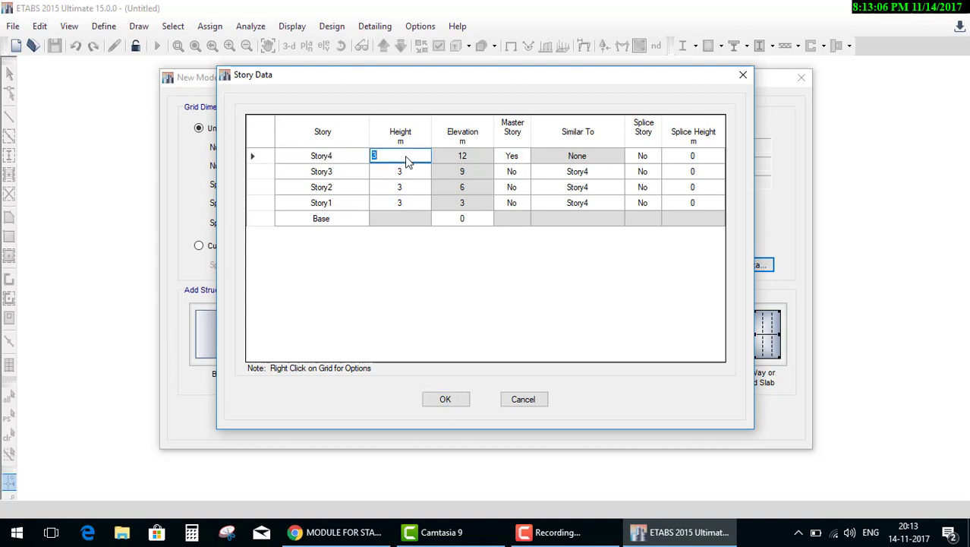
{"action": "type", "text": ".5"}
{"action": "left_click", "coordinate": [417, 186]}
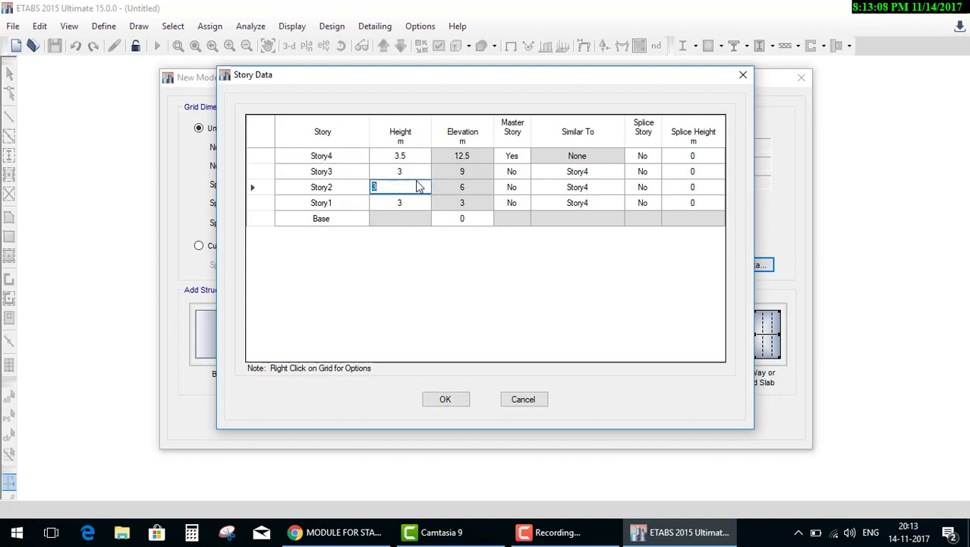
{"action": "left_click", "coordinate": [410, 209]}
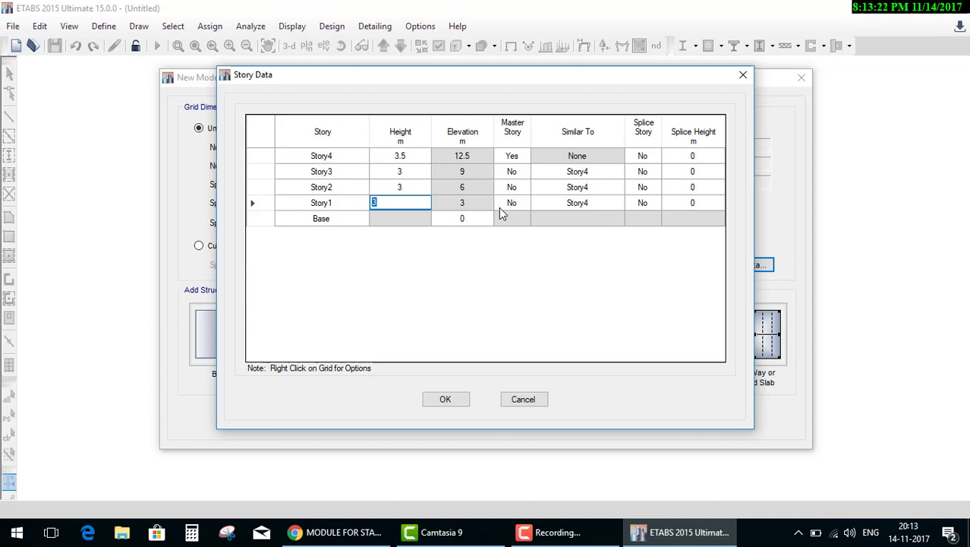
- Make Story3 a master story
{"action": "left_click", "coordinate": [513, 173]}
{"action": "left_click", "coordinate": [523, 173]}
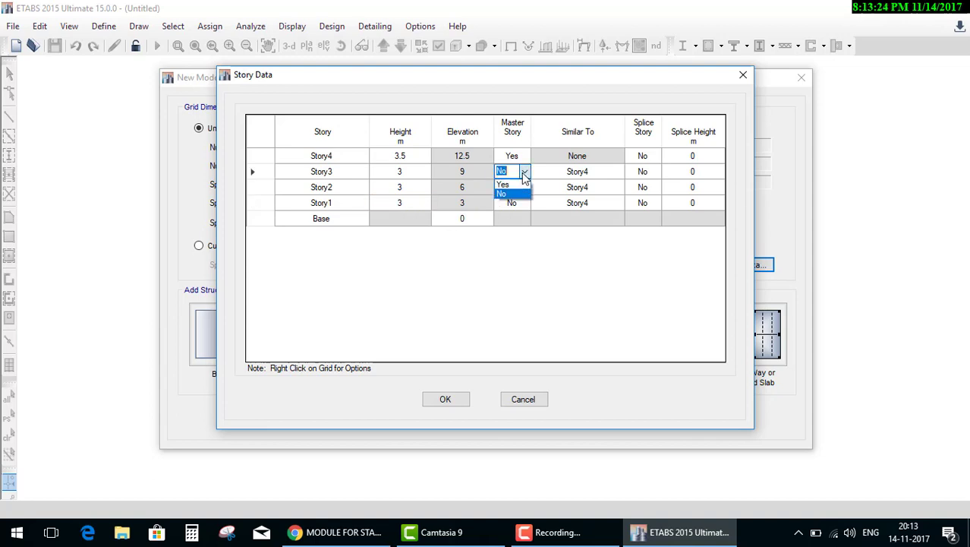
{"action": "left_click", "coordinate": [521, 184]}
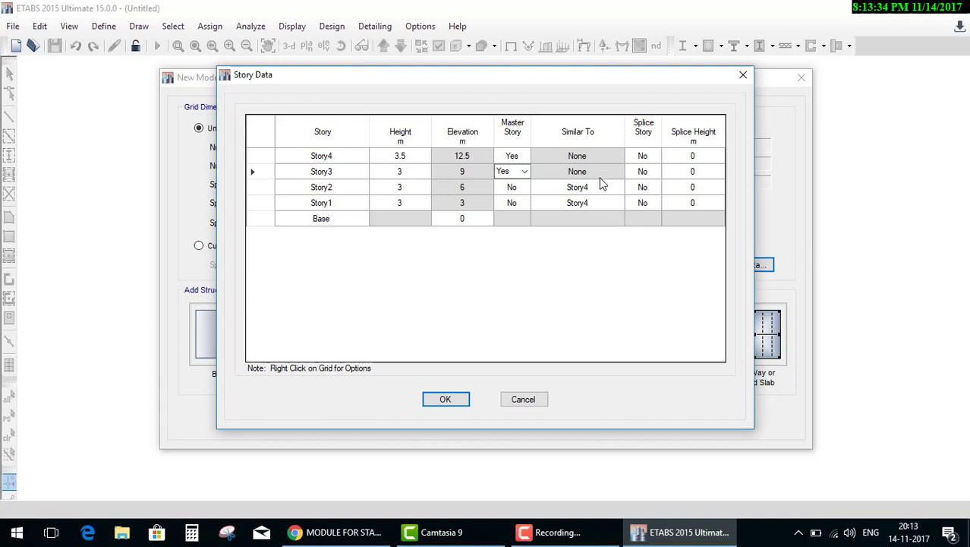
- Set Story2 similar to Story3, then minimize everything to the desktop
{"action": "left_click", "coordinate": [600, 185]}
{"action": "left_click", "coordinate": [603, 192]}
{"action": "left_click", "coordinate": [618, 188]}
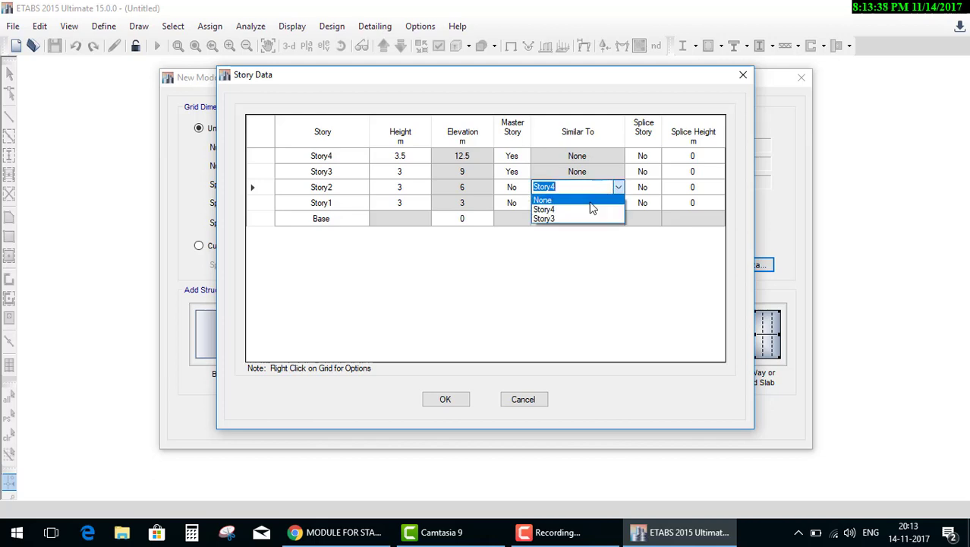
{"action": "left_click", "coordinate": [571, 219]}
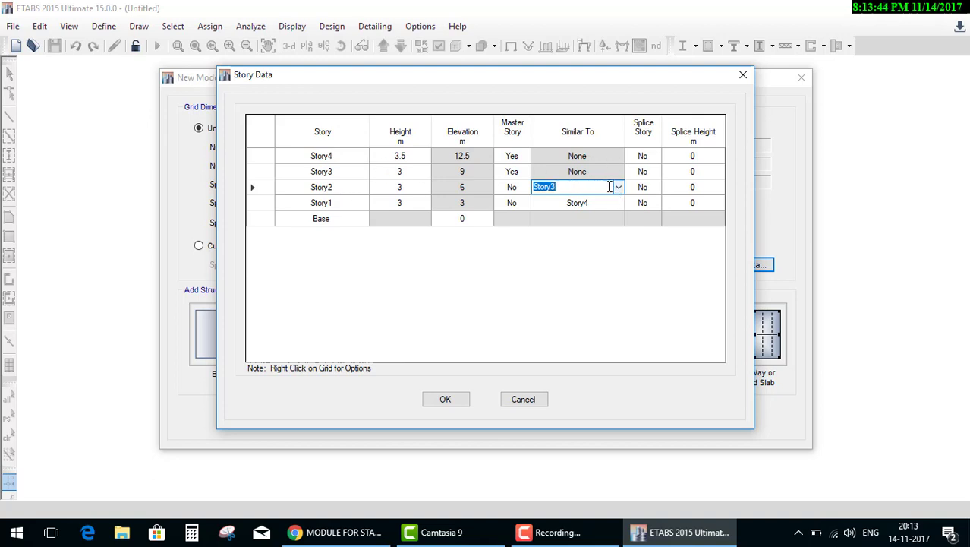
{"action": "left_click", "coordinate": [598, 226]}
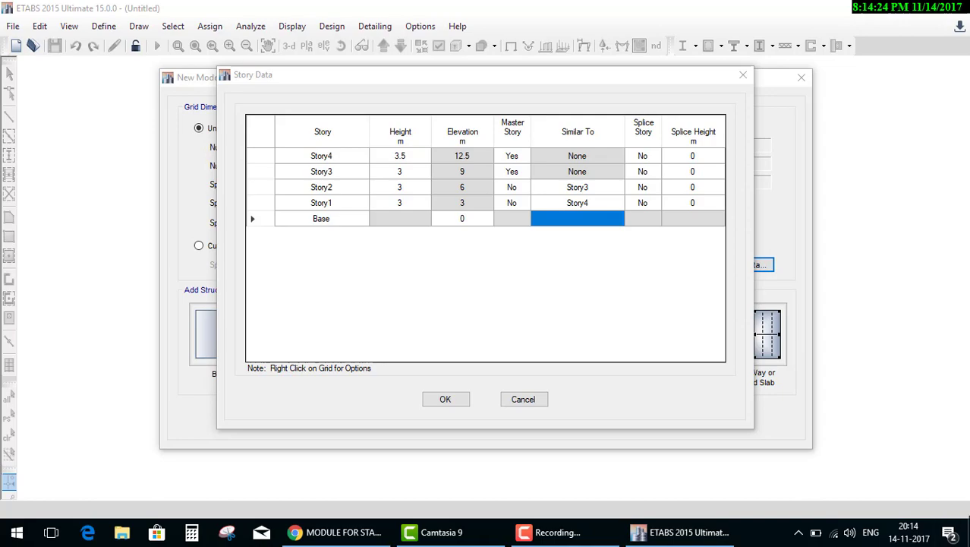
{"action": "left_click", "coordinate": [967, 528]}
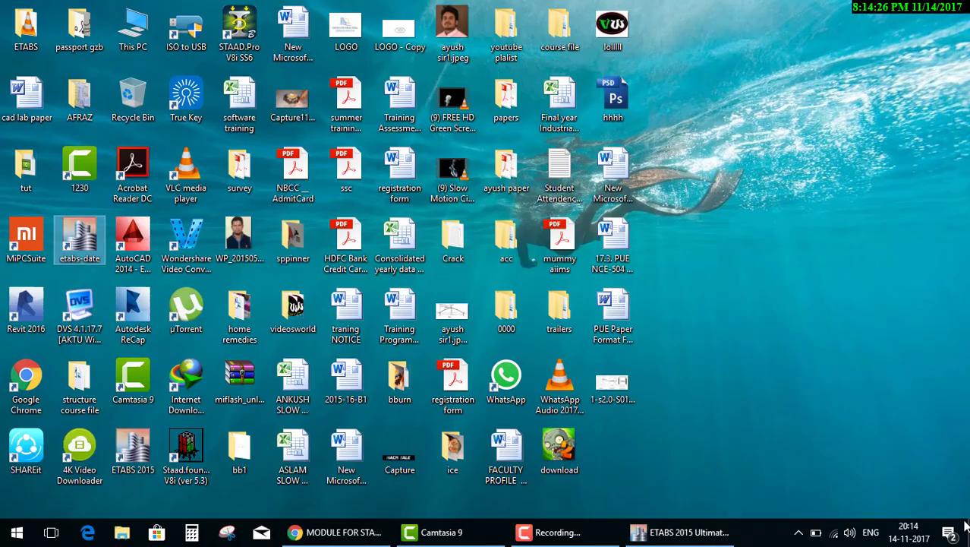
- View the column splice image in Picasa, zooming in and out, then switch back to ETABS
{"action": "double_click", "coordinate": [630, 406]}
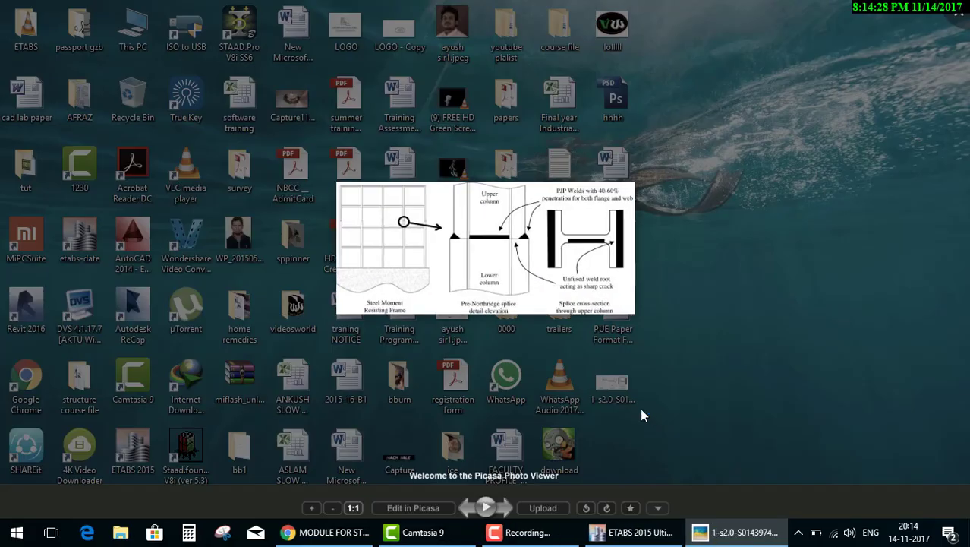
{"action": "scroll", "coordinate": [403, 243], "scroll_direction": "up", "scroll_amount": 2}
{"action": "scroll", "coordinate": [403, 243], "scroll_direction": "up", "scroll_amount": 3}
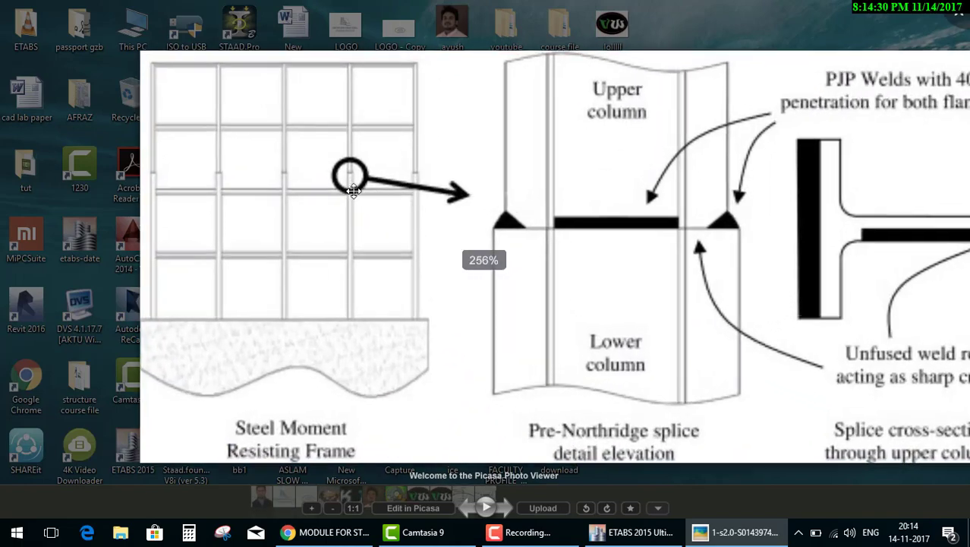
{"action": "scroll", "coordinate": [353, 190], "scroll_direction": "up", "scroll_amount": 3}
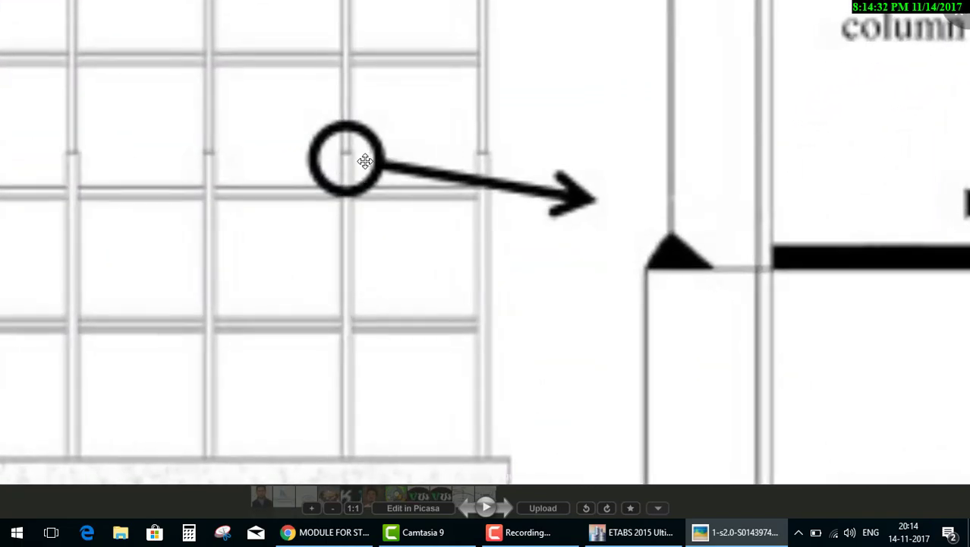
{"action": "scroll", "coordinate": [729, 314], "scroll_direction": "down", "scroll_amount": 3}
{"action": "scroll", "coordinate": [646, 303], "scroll_direction": "down", "scroll_amount": 2}
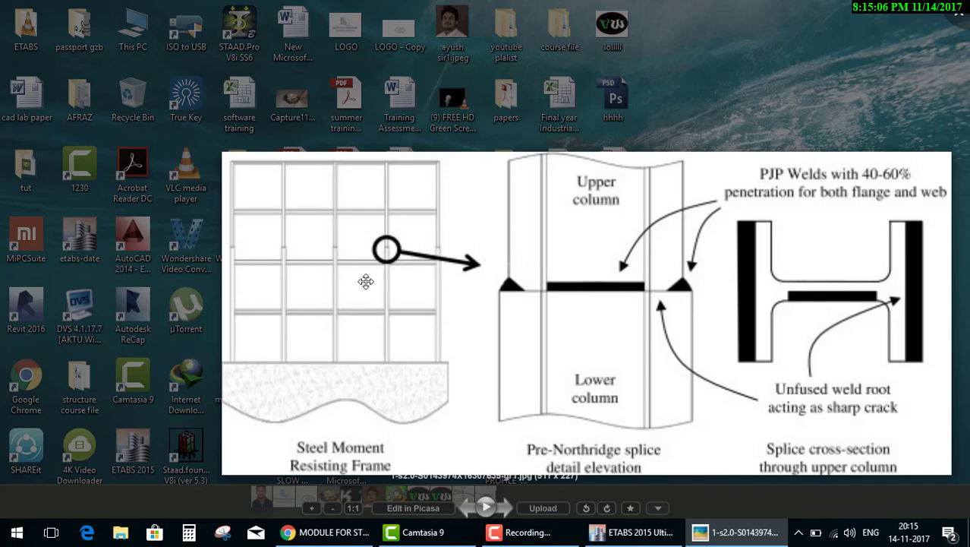
{"action": "left_click", "coordinate": [662, 536]}
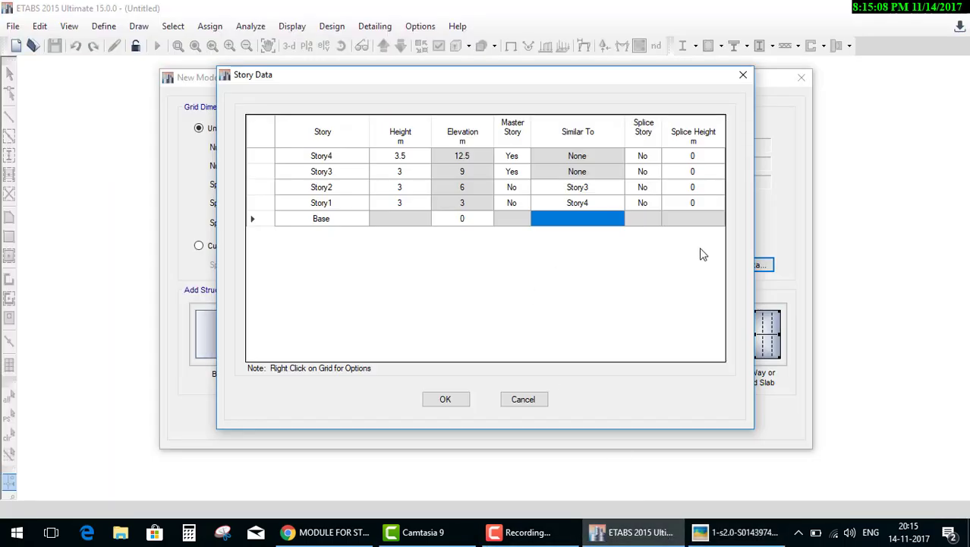
- Set Story3's Splice Story to Yes with a 2 m splice height
{"action": "left_click", "coordinate": [653, 175]}
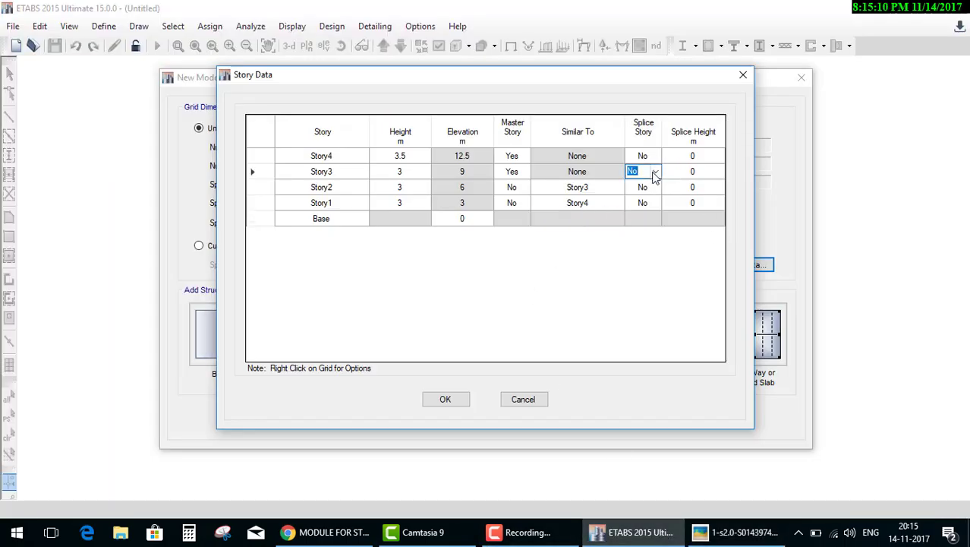
{"action": "left_click", "coordinate": [655, 174]}
{"action": "left_click", "coordinate": [642, 185]}
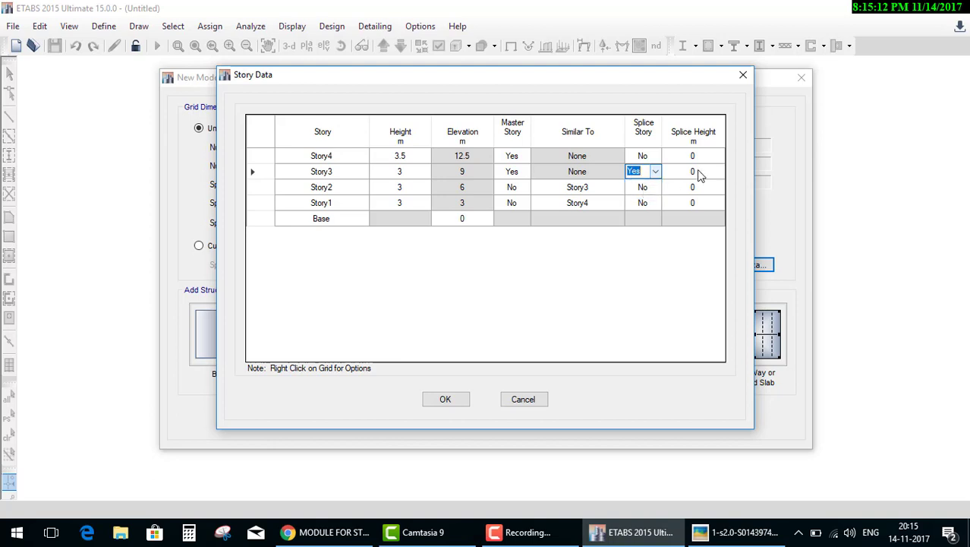
{"action": "left_click", "coordinate": [700, 173]}
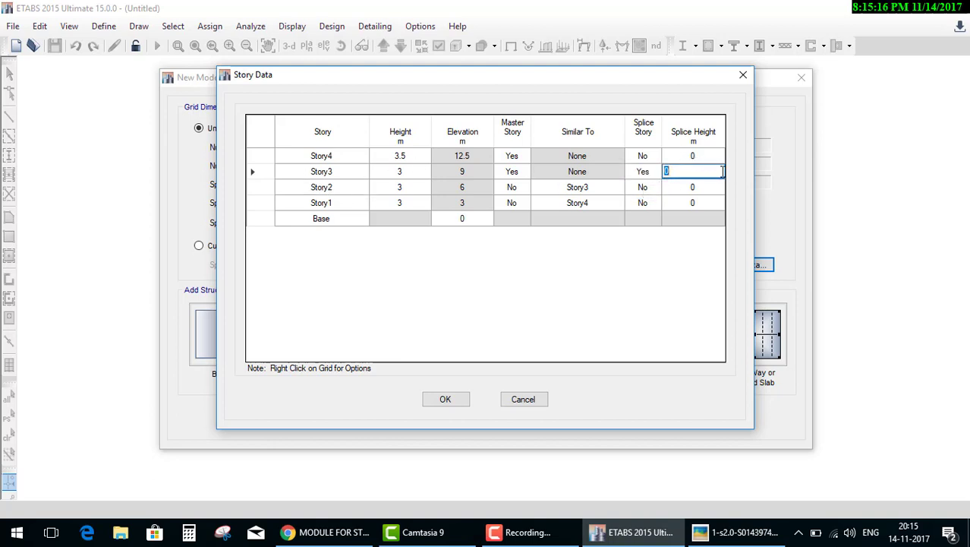
{"action": "type", "text": "2"}
{"action": "left_click", "coordinate": [708, 205]}
{"action": "left_click", "coordinate": [683, 225]}
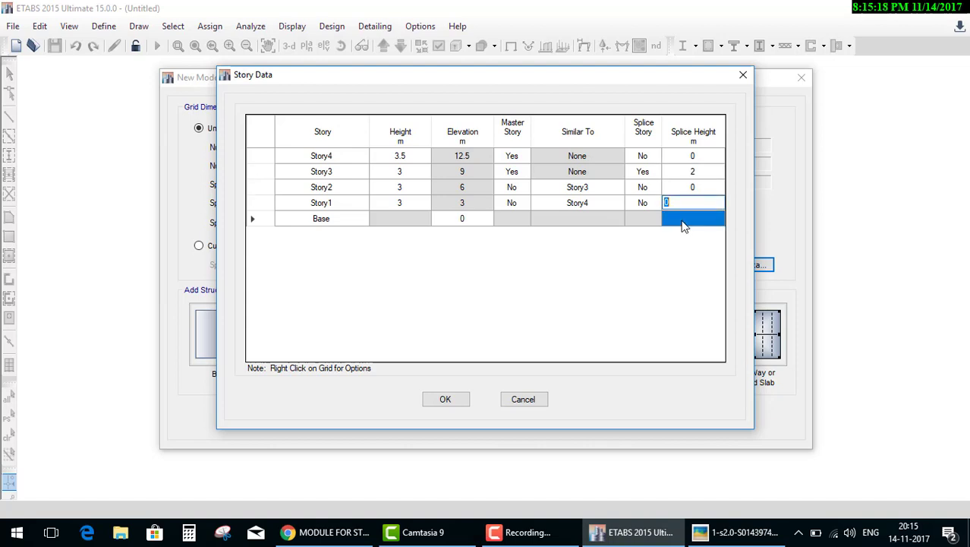
{"action": "left_click", "coordinate": [568, 223]}
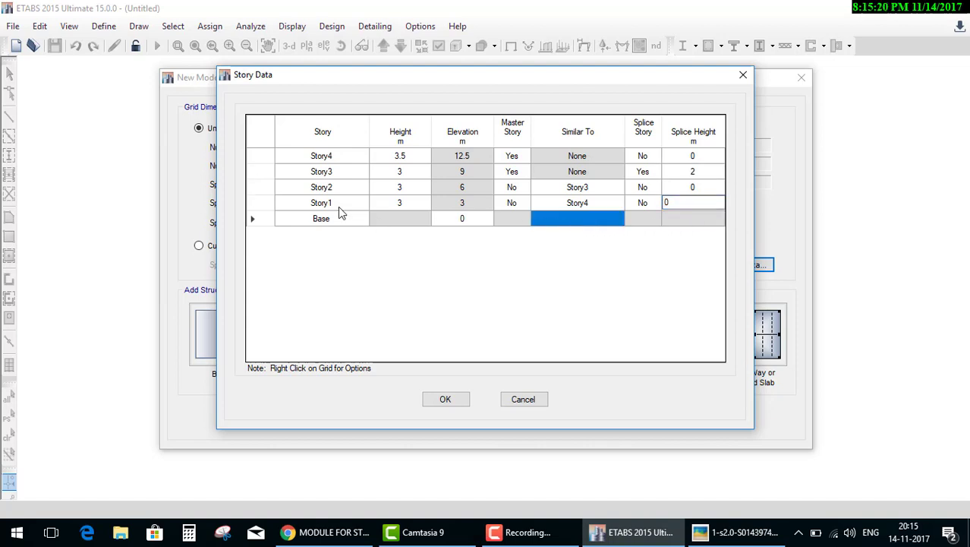
- Add Story5 at 10.75 m, keeping existing story elevations
{"action": "right_click", "coordinate": [256, 173]}
{"action": "mouse_move", "coordinate": [301, 217]}
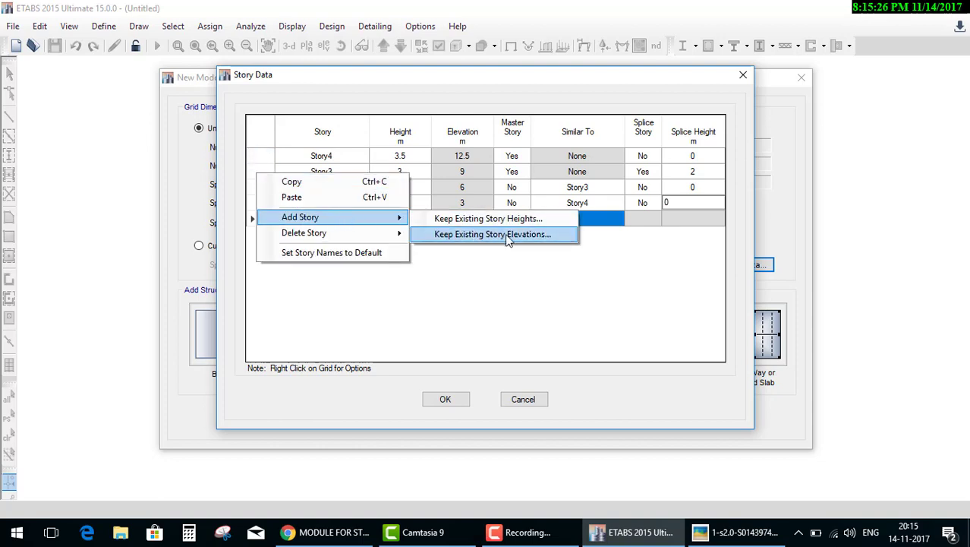
{"action": "left_click", "coordinate": [506, 237]}
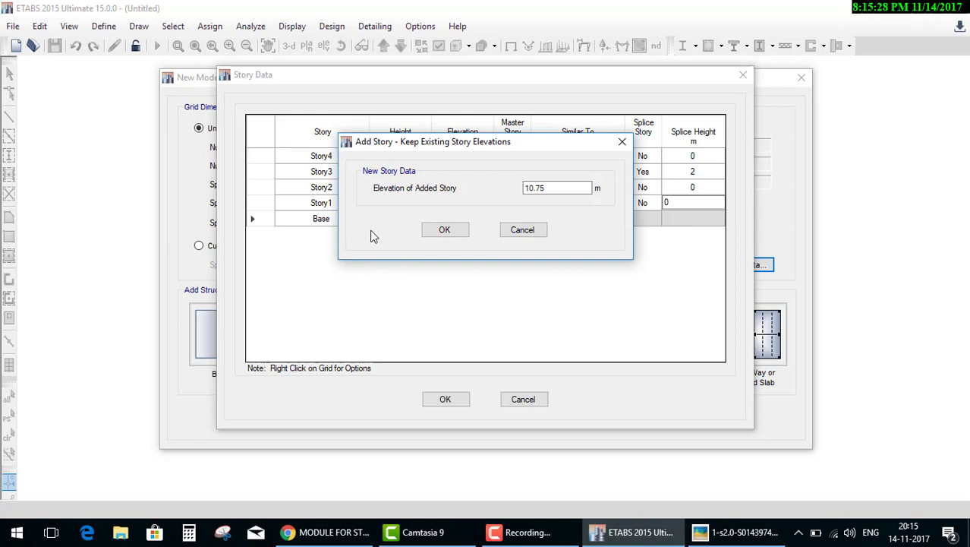
{"action": "left_click", "coordinate": [444, 231]}
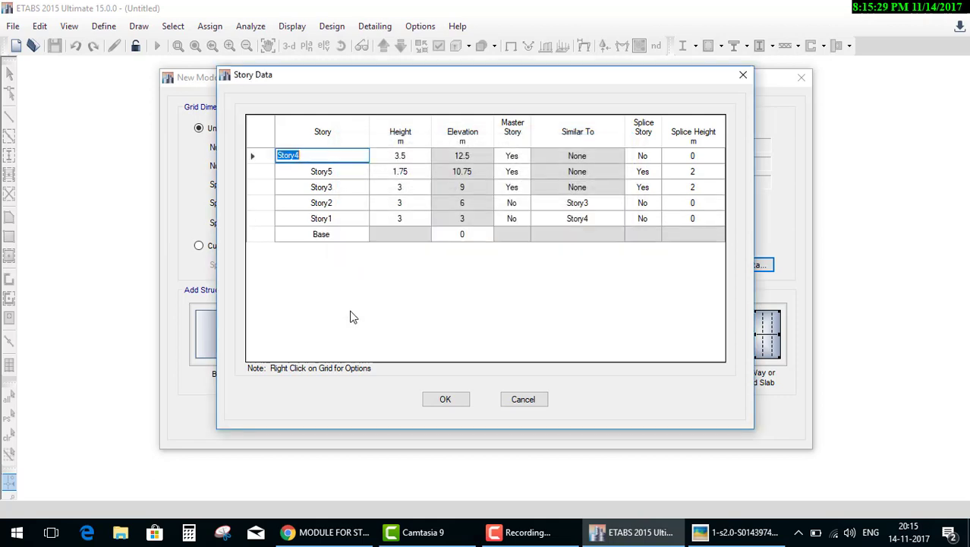
{"action": "left_click", "coordinate": [446, 240]}
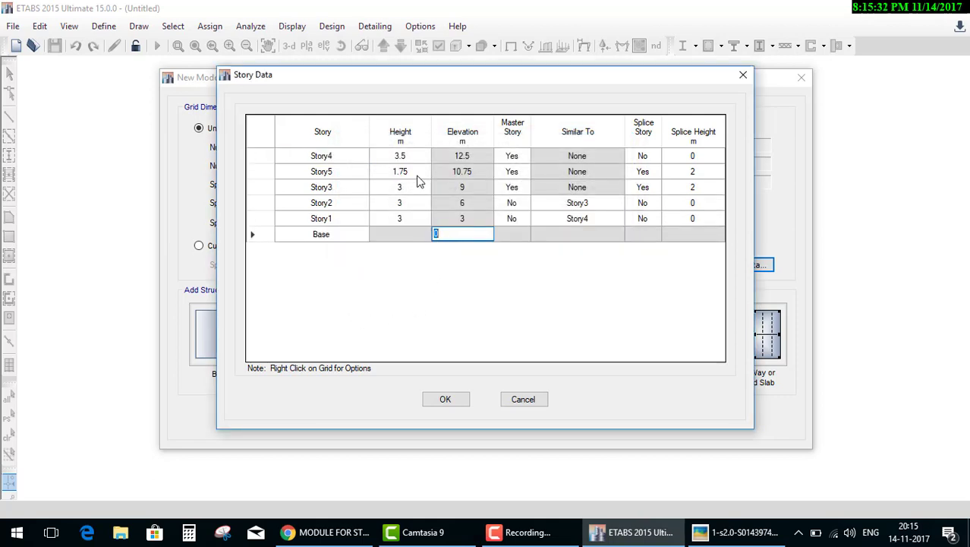
- Add a 3 m Story6 above Story4, keeping existing story heights
{"action": "right_click", "coordinate": [265, 158]}
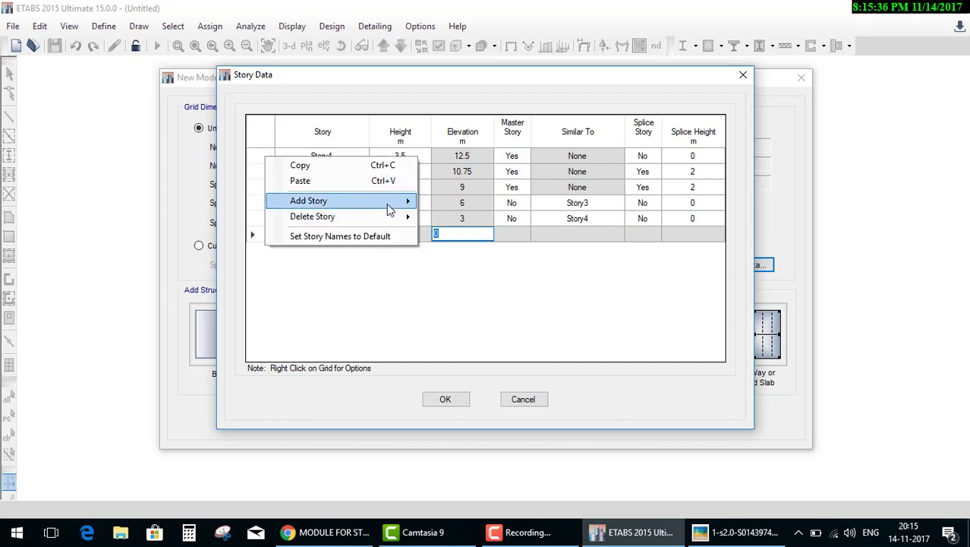
{"action": "mouse_move", "coordinate": [308, 200]}
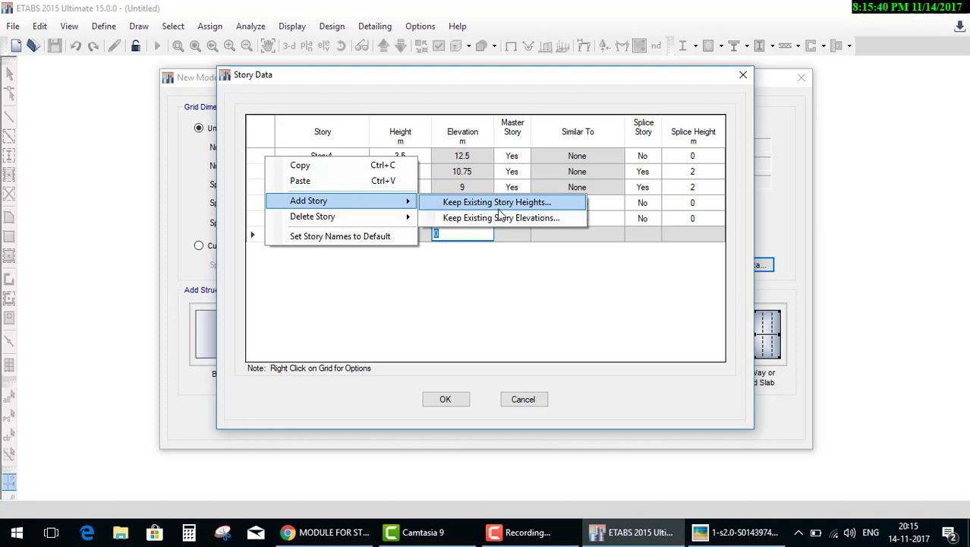
{"action": "left_click", "coordinate": [485, 219]}
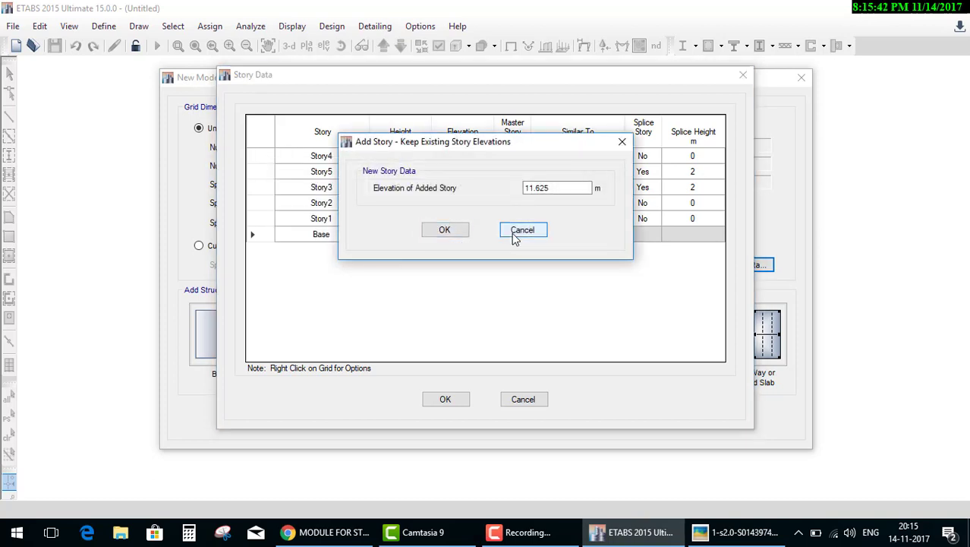
{"action": "left_click", "coordinate": [513, 237]}
{"action": "right_click", "coordinate": [283, 171]}
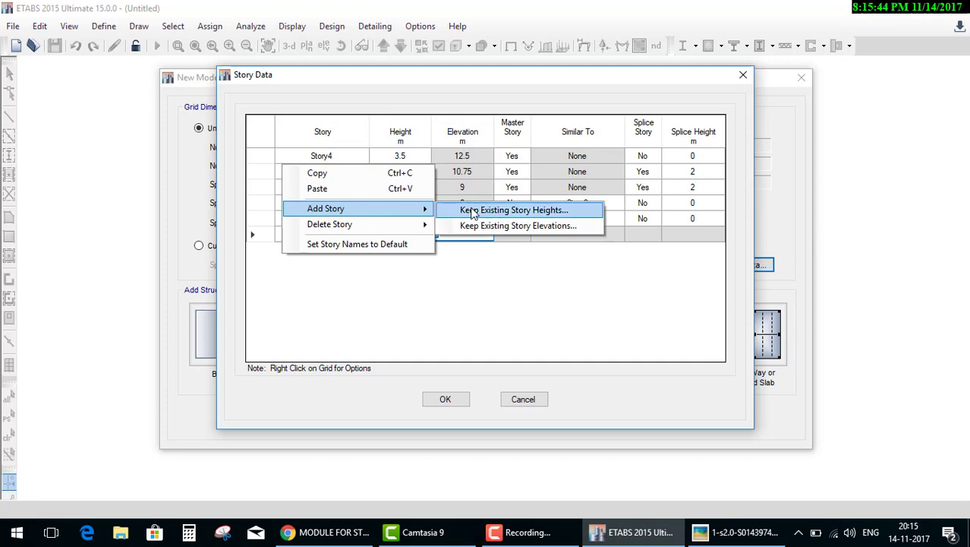
{"action": "left_click", "coordinate": [472, 212]}
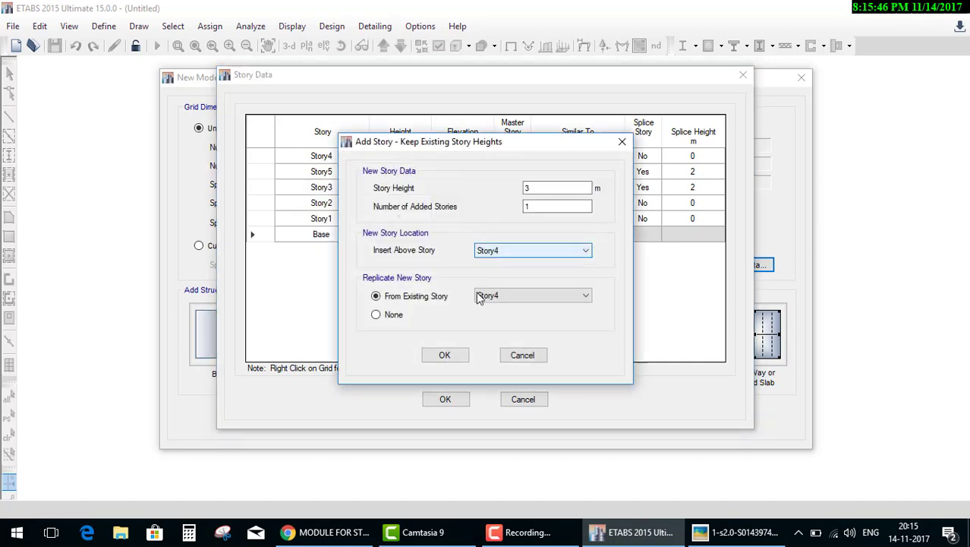
{"action": "left_click", "coordinate": [444, 355]}
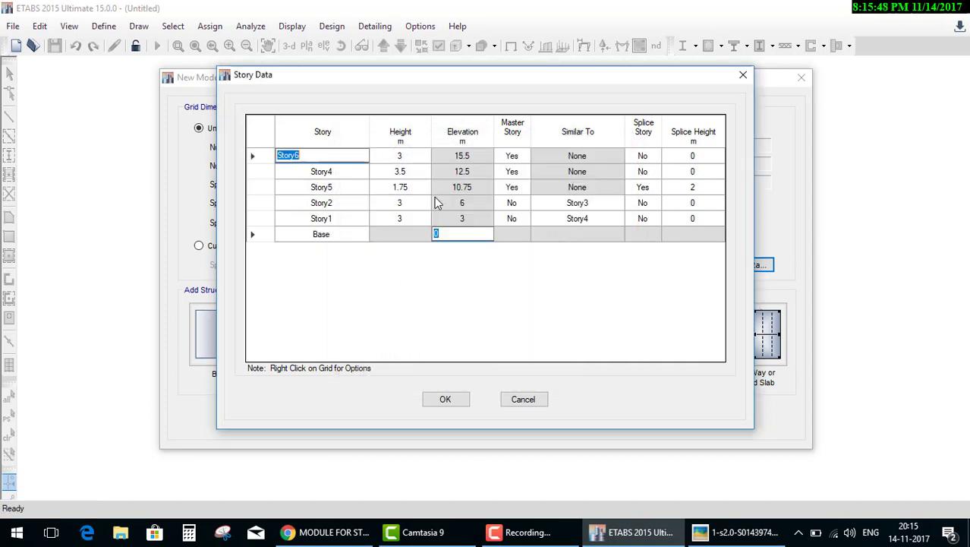
- Delete the Story3 row so elevations recalculate
{"action": "left_click", "coordinate": [260, 175]}
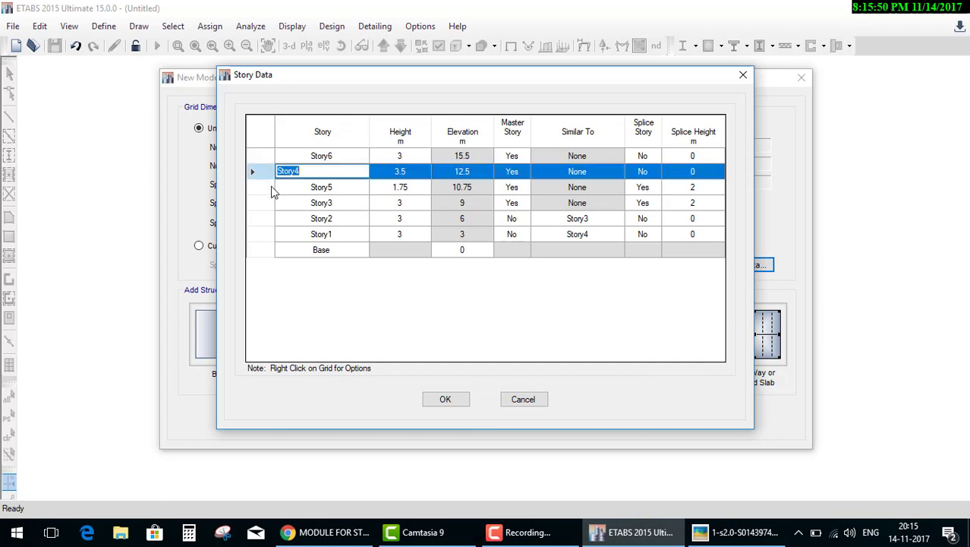
{"action": "left_click", "coordinate": [269, 203]}
{"action": "right_click", "coordinate": [268, 169]}
{"action": "mouse_move", "coordinate": [315, 223]}
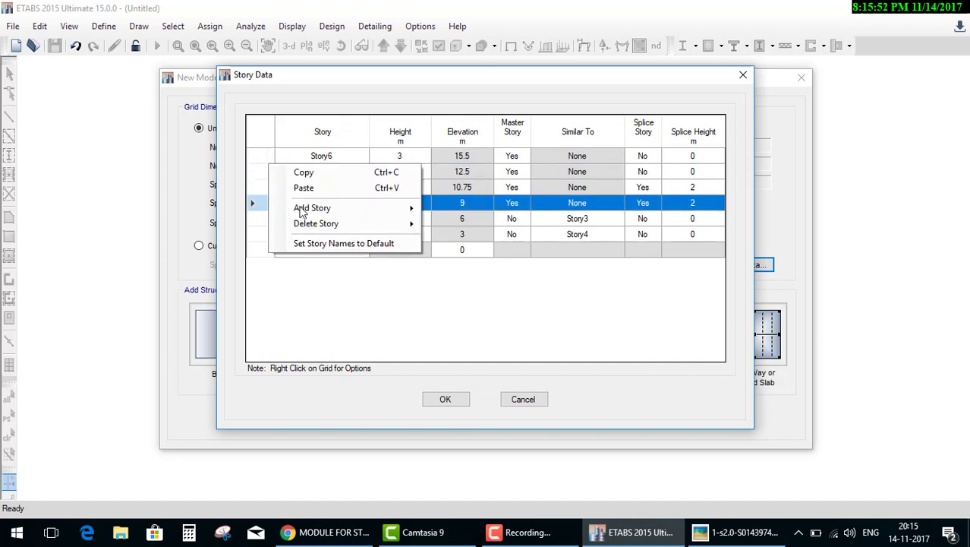
{"action": "left_click", "coordinate": [486, 225]}
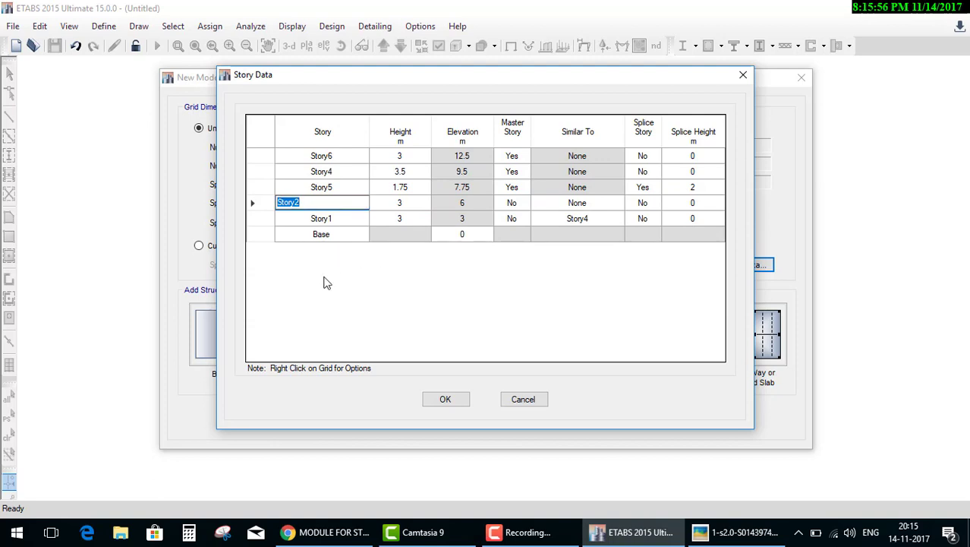
{"action": "right_click", "coordinate": [268, 165]}
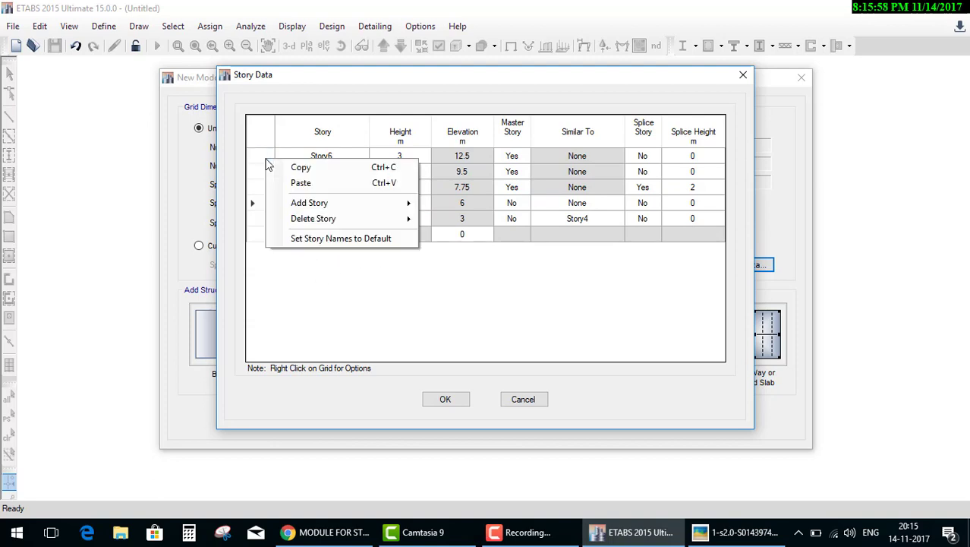
{"action": "left_click", "coordinate": [297, 167]}
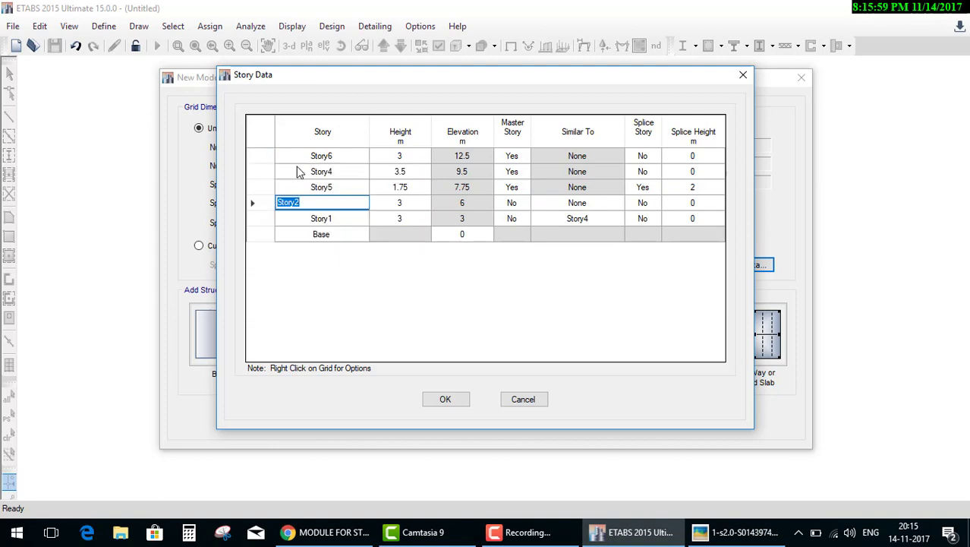
{"action": "right_click", "coordinate": [258, 137]}
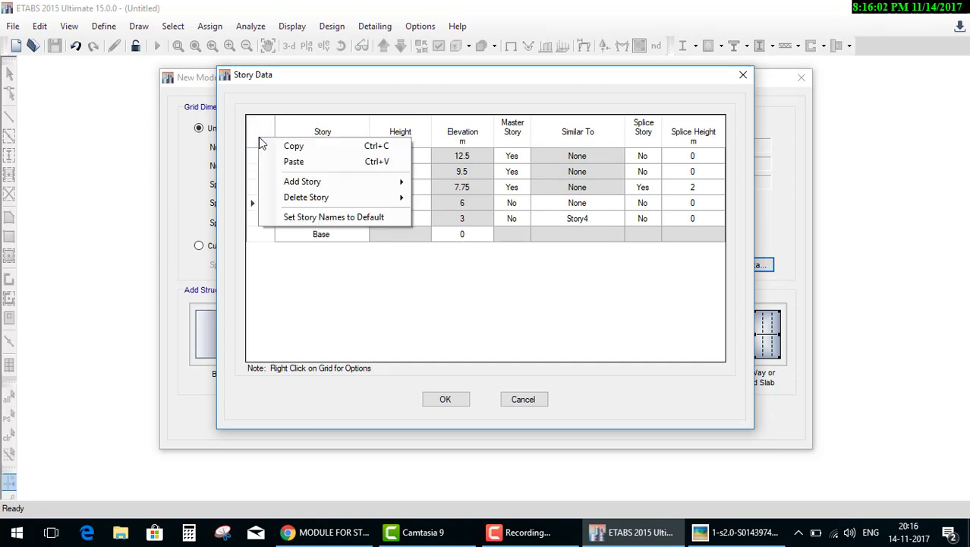
{"action": "left_click", "coordinate": [293, 162]}
{"action": "left_click", "coordinate": [510, 313]}
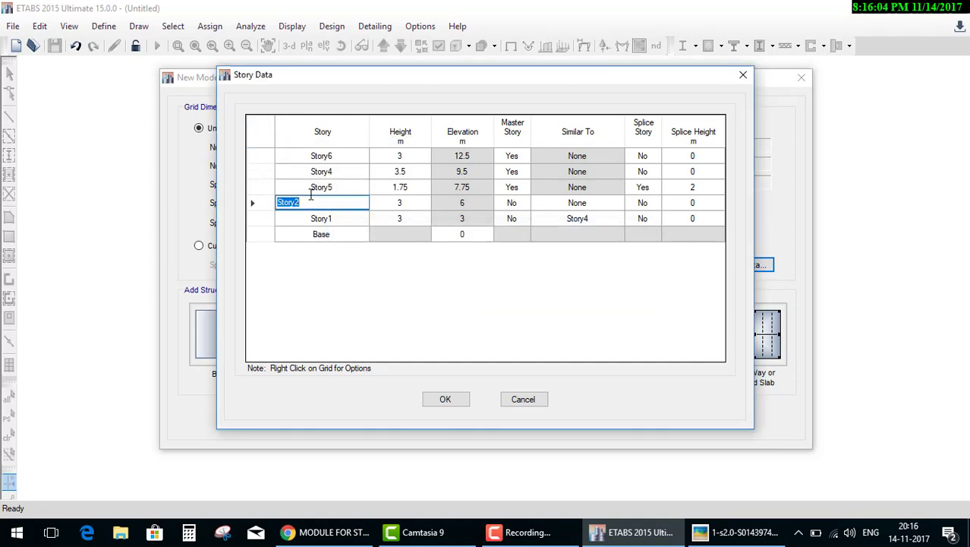
{"action": "left_click_drag", "start_coordinate": [271, 152], "coordinate": [362, 265]}
{"action": "left_click_drag", "start_coordinate": [326, 235], "coordinate": [319, 190]}
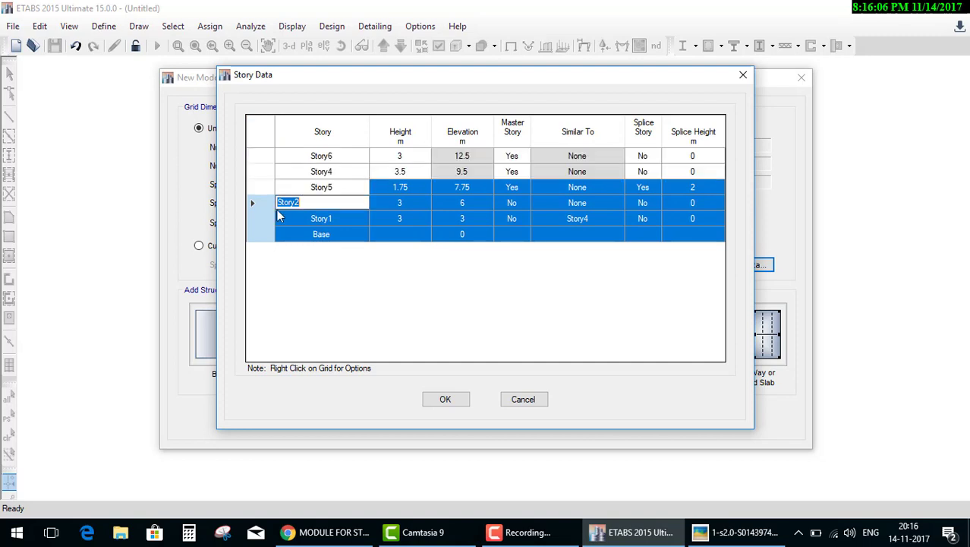
{"action": "left_click", "coordinate": [267, 156]}
{"action": "right_click", "coordinate": [266, 156]}
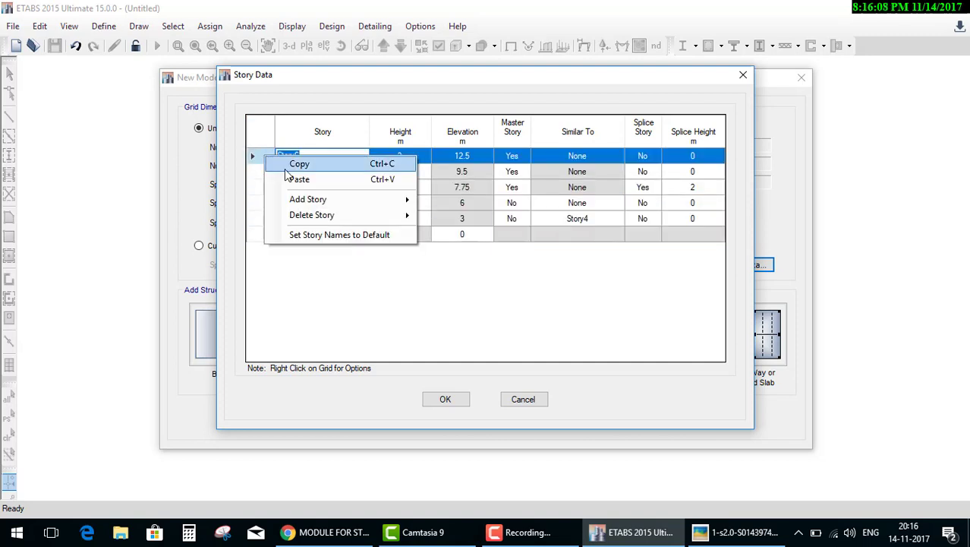
{"action": "left_click", "coordinate": [285, 164]}
{"action": "right_click", "coordinate": [266, 143]}
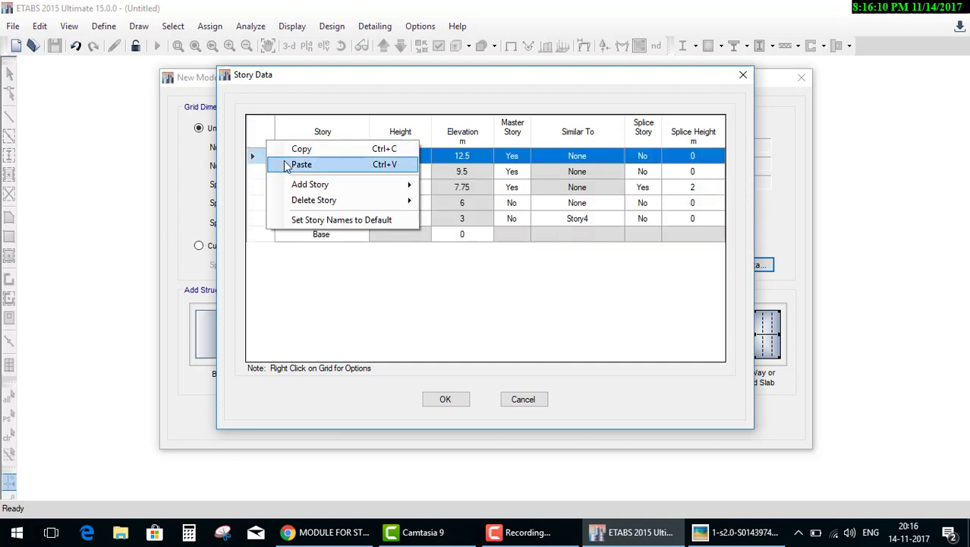
{"action": "left_click", "coordinate": [287, 164]}
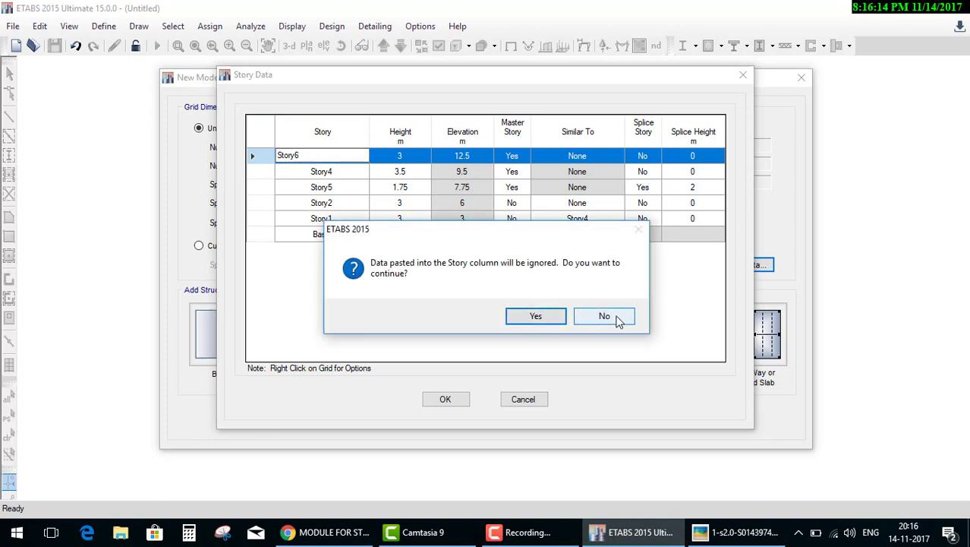
{"action": "left_click", "coordinate": [516, 319]}
{"action": "left_click", "coordinate": [570, 319]}
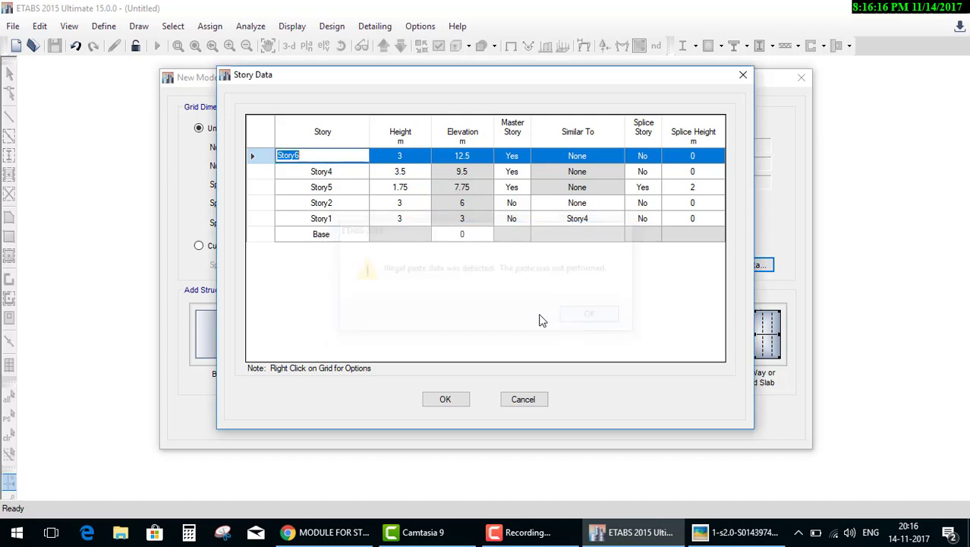
{"action": "left_click", "coordinate": [334, 219]}
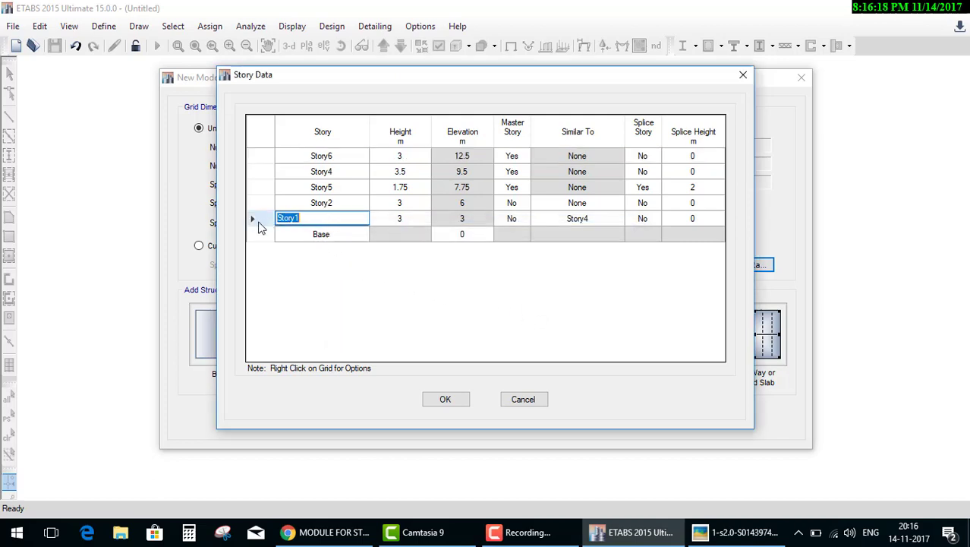
{"action": "left_click", "coordinate": [258, 220]}
{"action": "right_click", "coordinate": [266, 219]}
{"action": "left_click", "coordinate": [301, 240]}
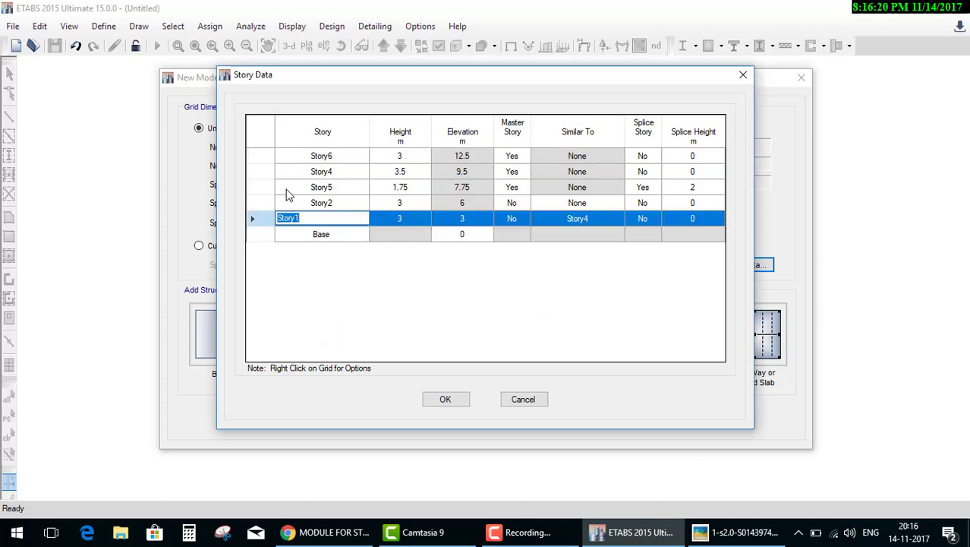
{"action": "right_click", "coordinate": [267, 157]}
{"action": "left_click", "coordinate": [257, 168]}
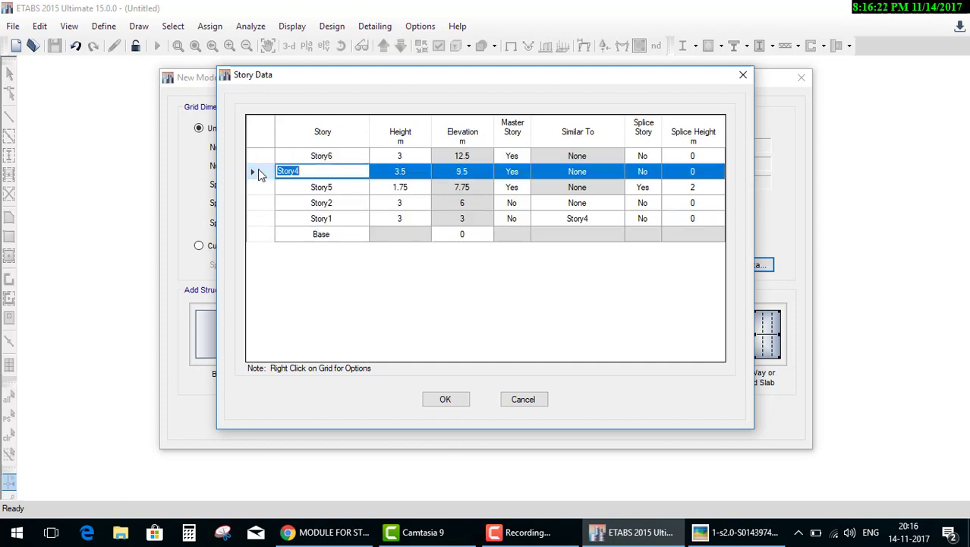
{"action": "right_click", "coordinate": [257, 169]}
{"action": "left_click", "coordinate": [283, 194]}
{"action": "left_click", "coordinate": [535, 319]}
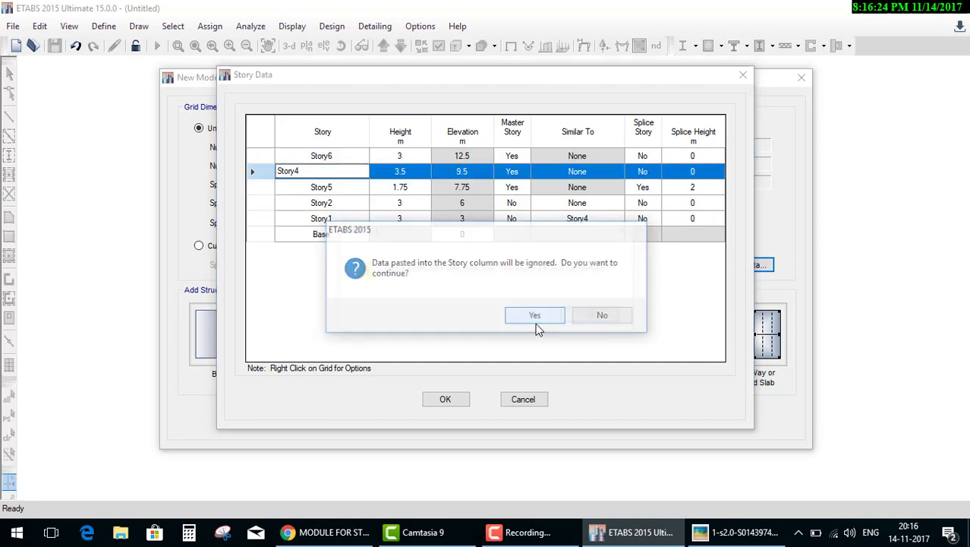
{"action": "left_click", "coordinate": [577, 318]}
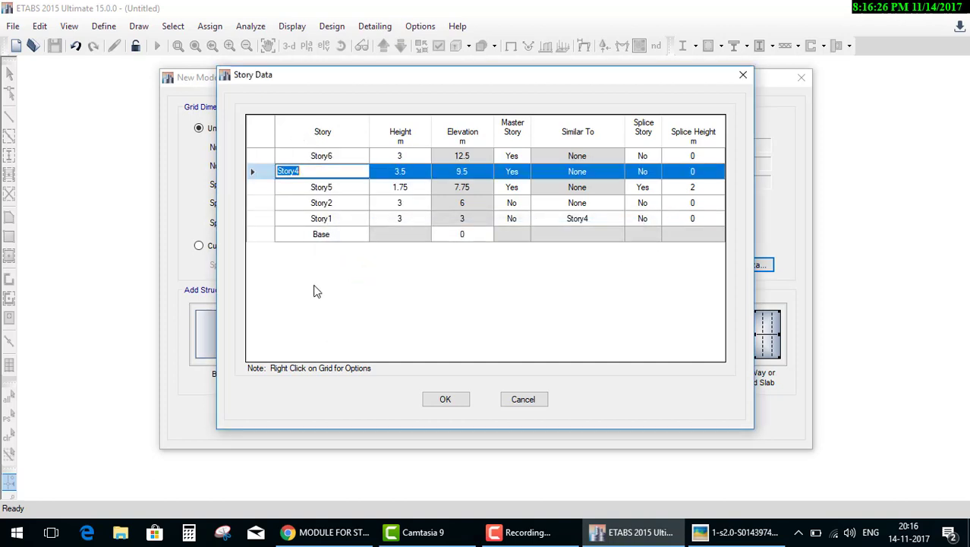
{"action": "left_click", "coordinate": [258, 126]}
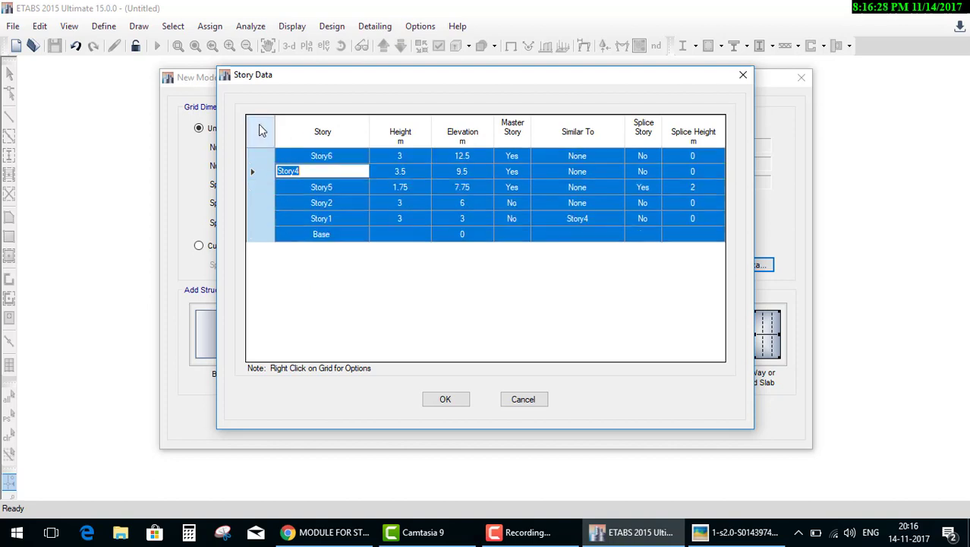
{"action": "left_click", "coordinate": [261, 201]}
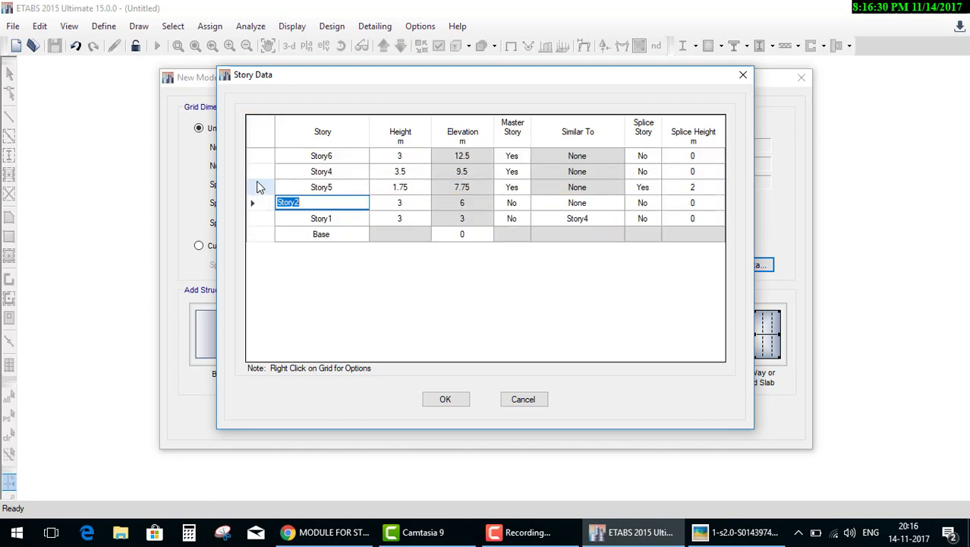
{"action": "left_click", "coordinate": [257, 188]}
{"action": "right_click", "coordinate": [258, 187]}
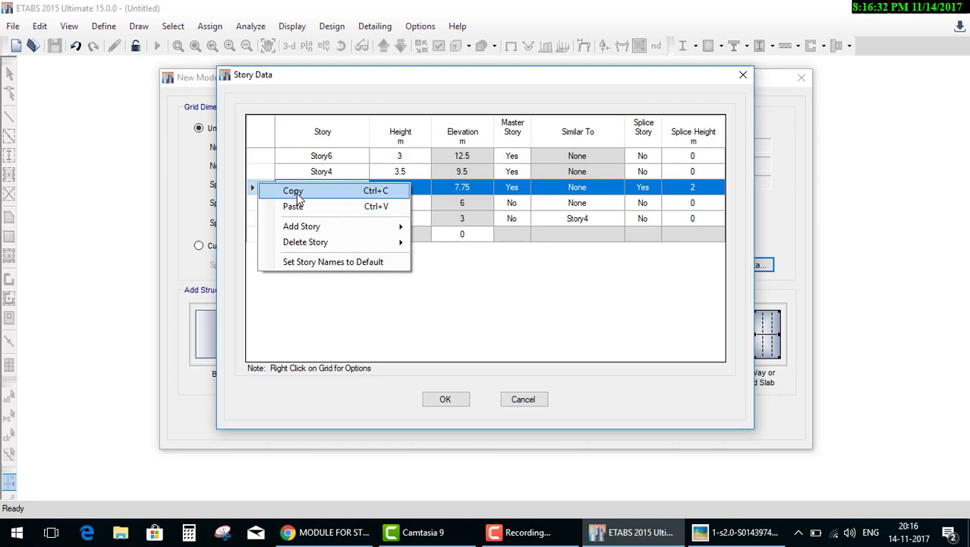
{"action": "left_click", "coordinate": [297, 197]}
{"action": "key", "text": "ctrl+v"}
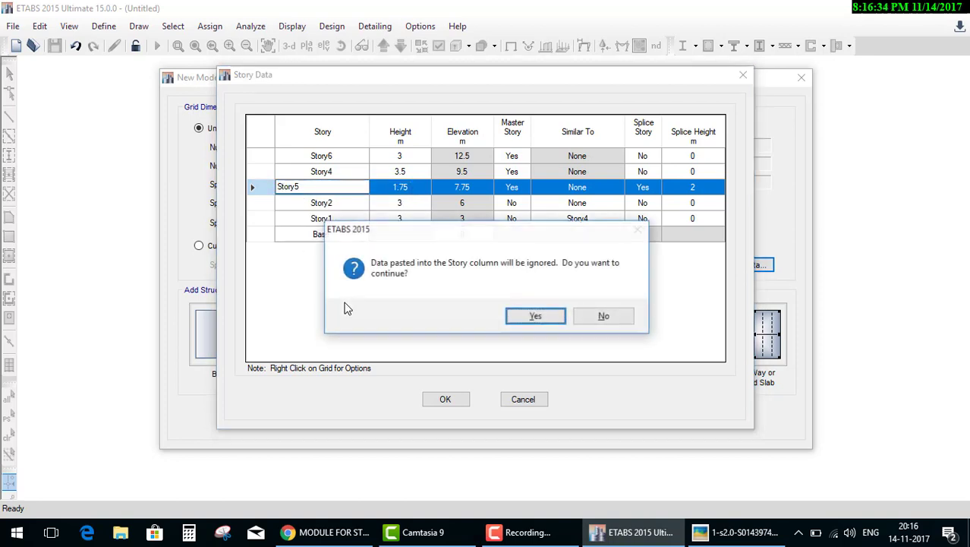
{"action": "left_click", "coordinate": [530, 317]}
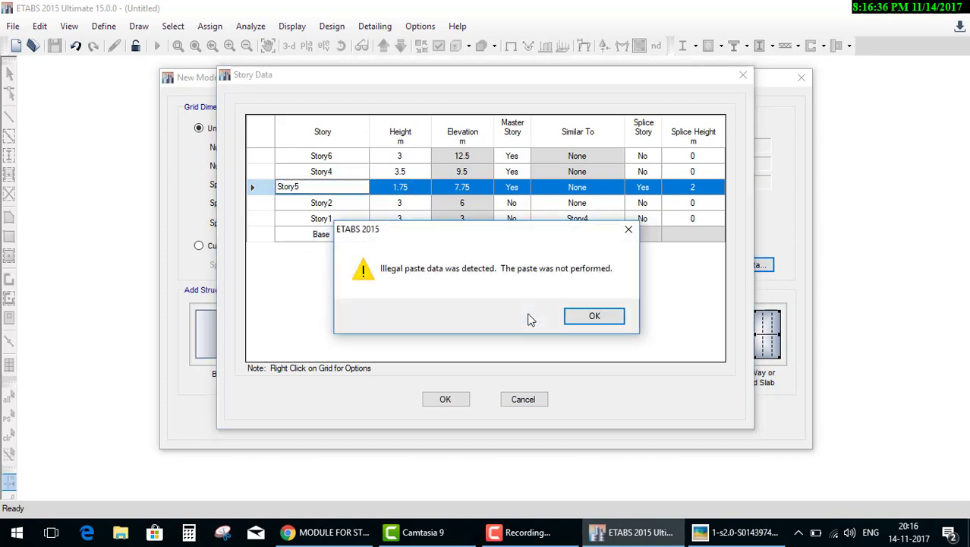
{"action": "left_click", "coordinate": [592, 316]}
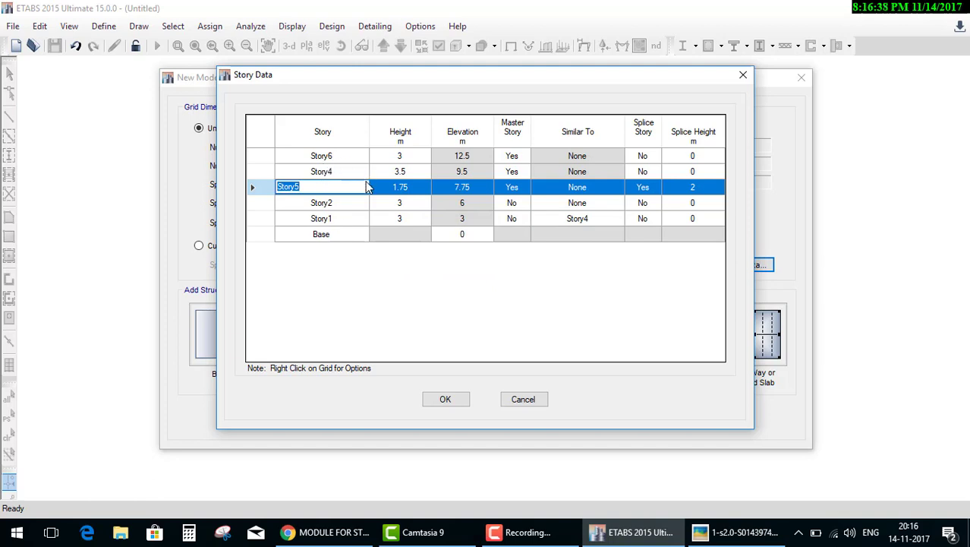
{"action": "left_click", "coordinate": [265, 175]}
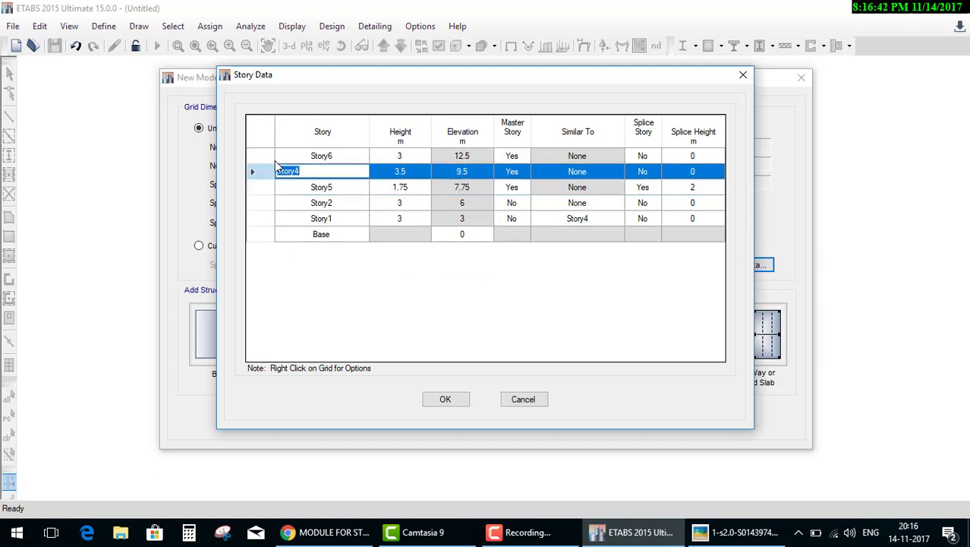
{"action": "left_click", "coordinate": [265, 157]}
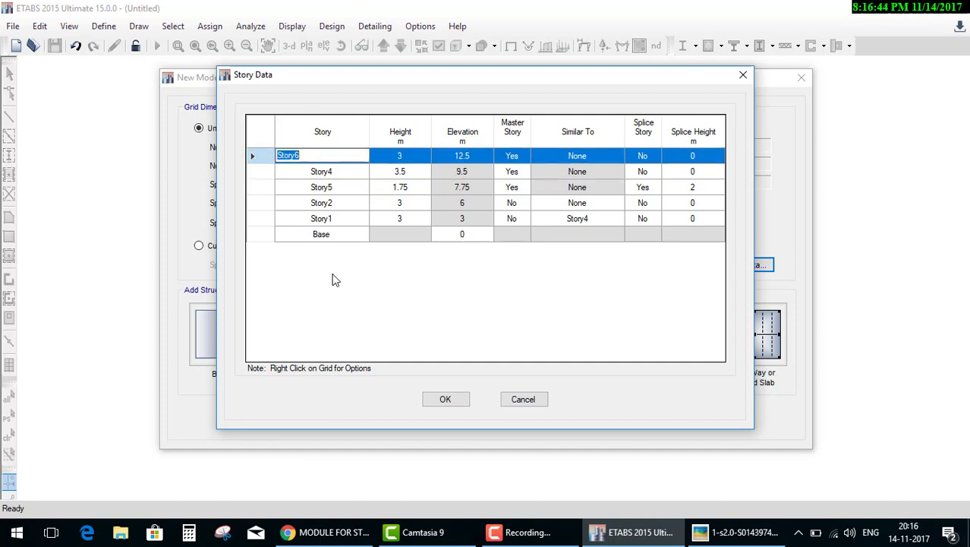
{"action": "key", "text": "ctrl+v"}
{"action": "left_click", "coordinate": [529, 315]}
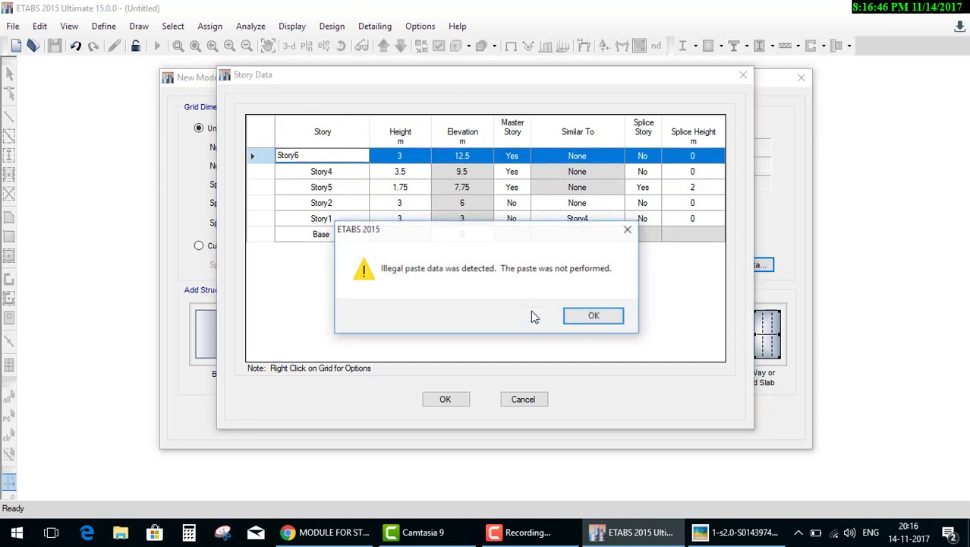
{"action": "left_click", "coordinate": [584, 316]}
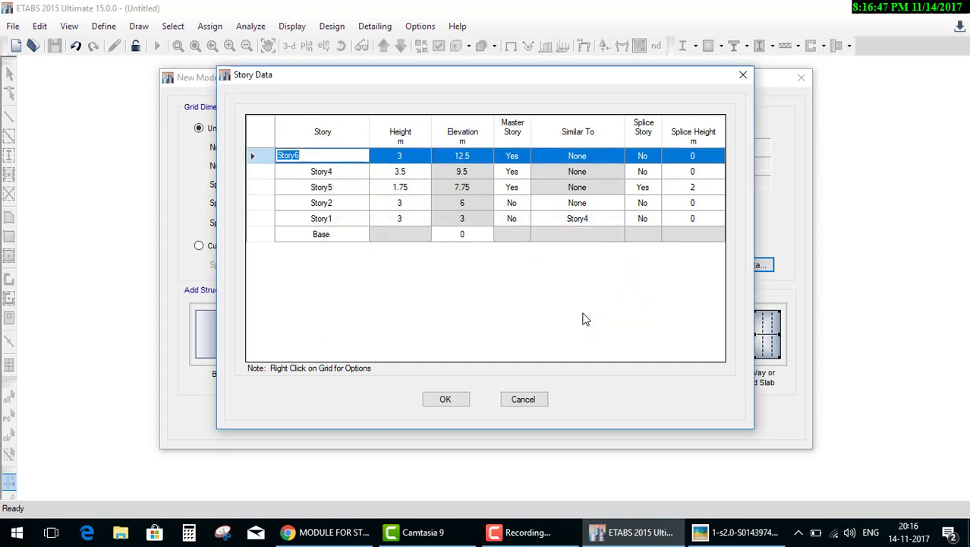
{"action": "left_click", "coordinate": [561, 535]}
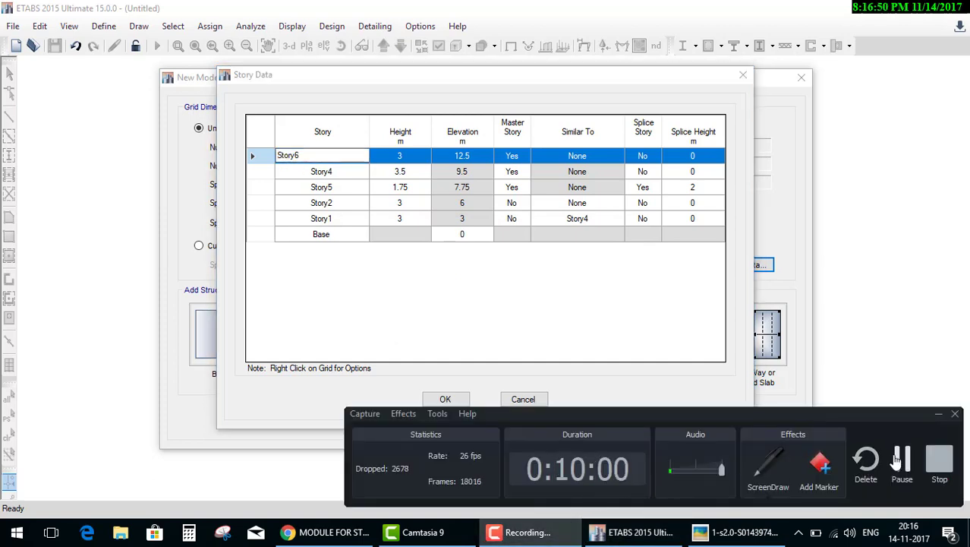
- Select all story rows and reset the story names to their defaults
{"action": "left_click_drag", "start_coordinate": [322, 155], "coordinate": [322, 234]}
{"action": "left_click", "coordinate": [303, 156]}
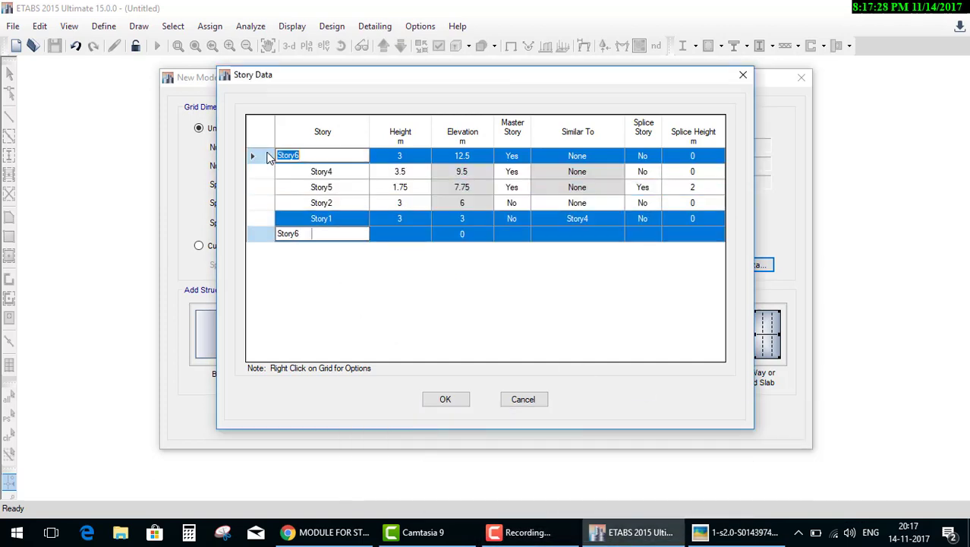
{"action": "right_click", "coordinate": [258, 183]}
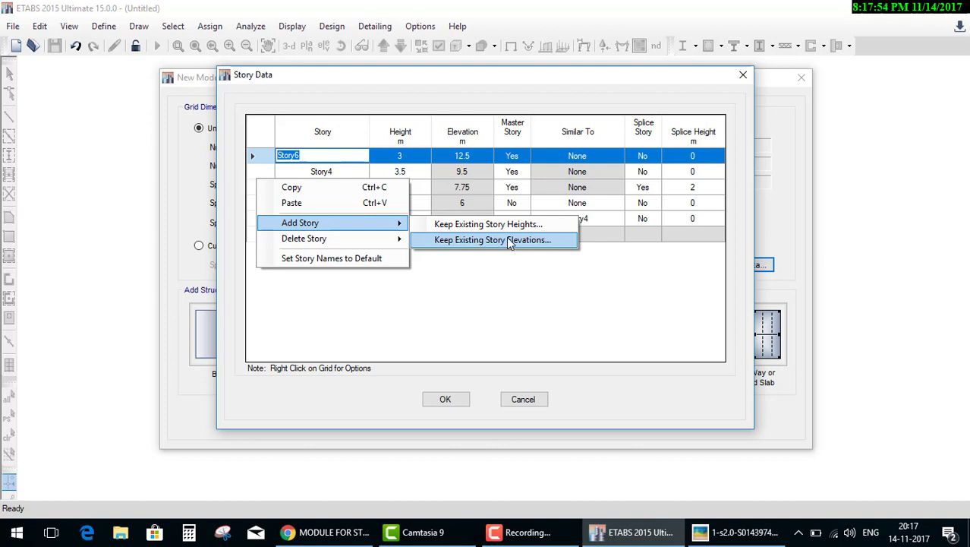
{"action": "mouse_move", "coordinate": [304, 238]}
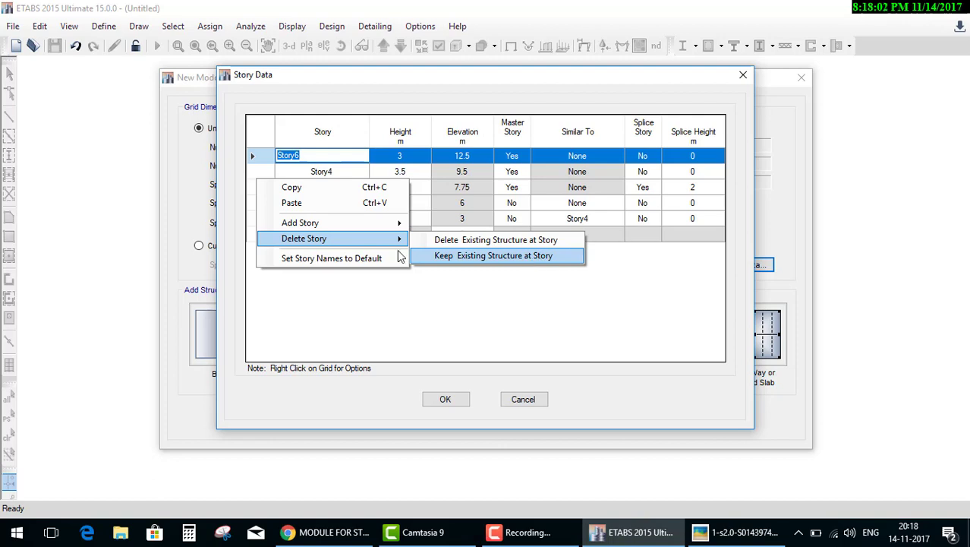
{"action": "left_click", "coordinate": [402, 261]}
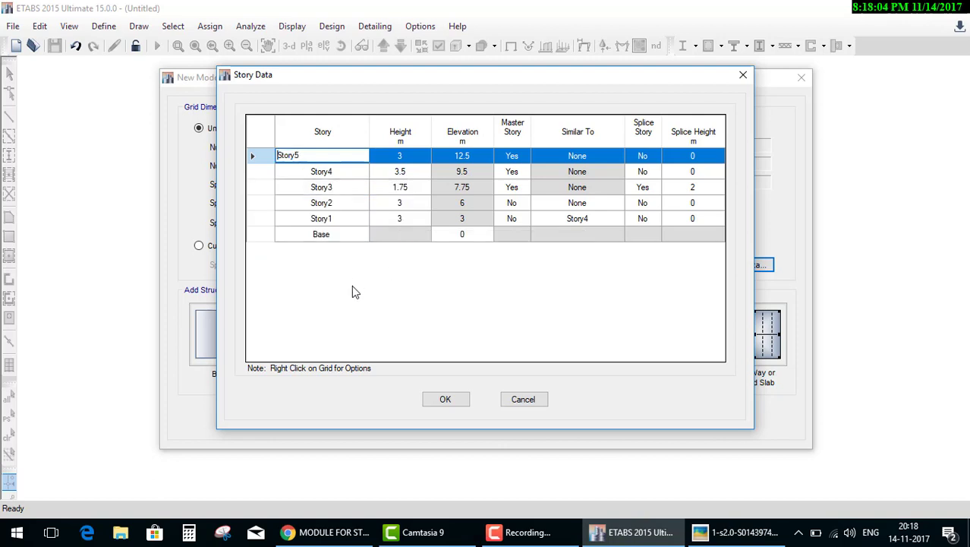
- Check the renamed stories, Story5 down through Story1 to Base
{"action": "left_click", "coordinate": [341, 203]}
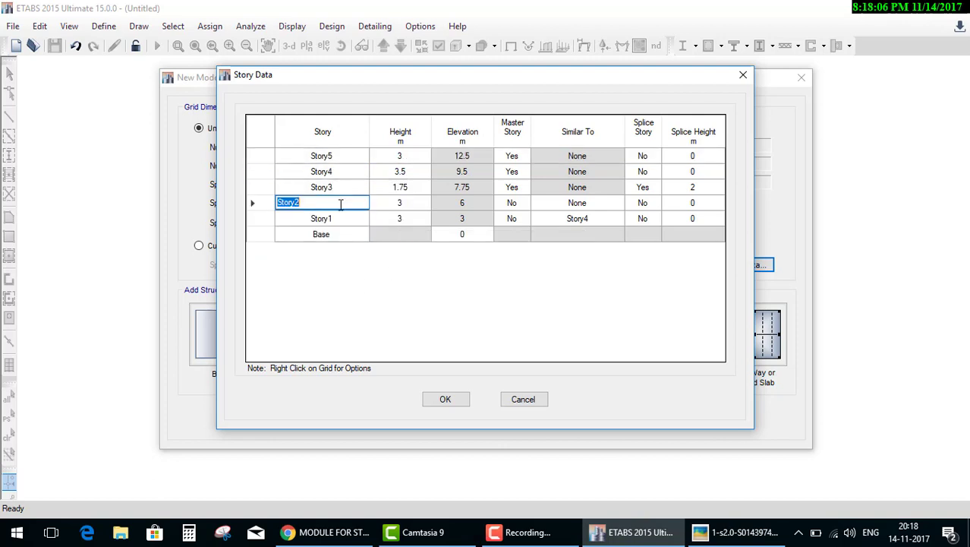
{"action": "left_click", "coordinate": [341, 218]}
{"action": "left_click", "coordinate": [351, 205]}
{"action": "left_click", "coordinate": [350, 175]}
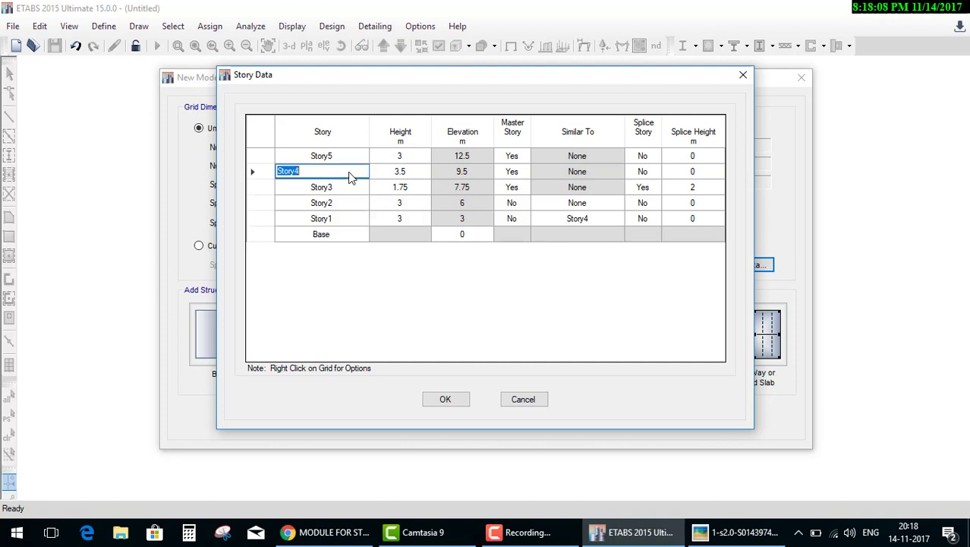
{"action": "left_click", "coordinate": [338, 157]}
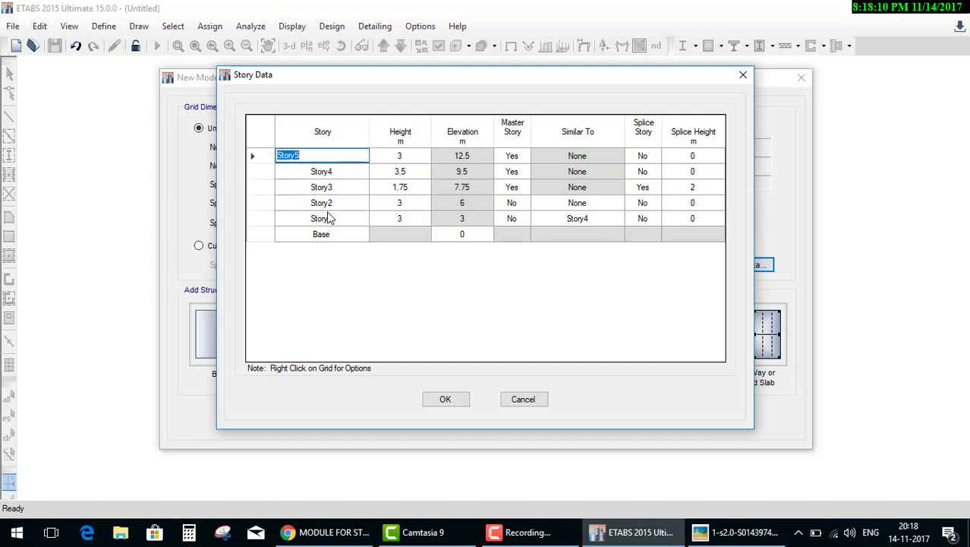
{"action": "left_click", "coordinate": [326, 218]}
{"action": "left_click", "coordinate": [337, 235]}
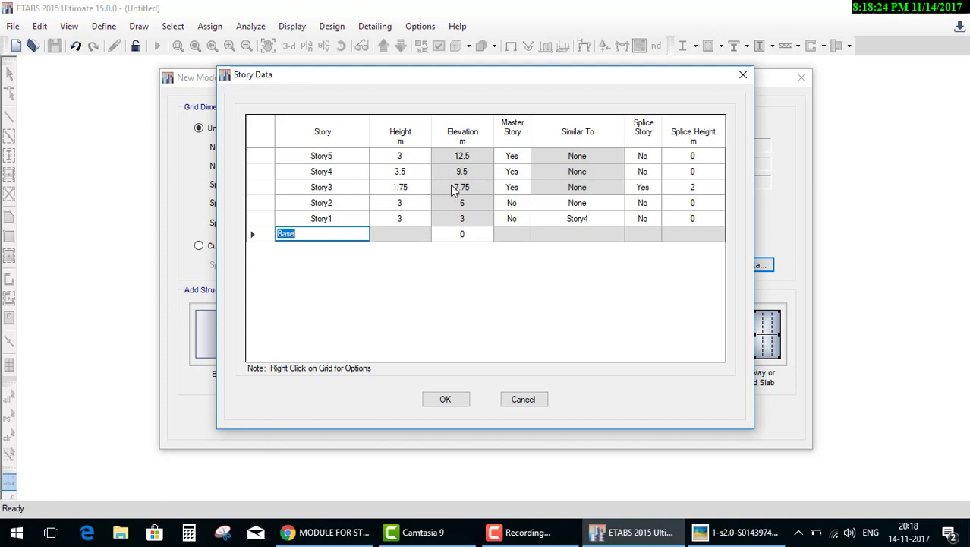
- Change the Story3 and Story4 heights to 3 m and accept the story data
{"action": "left_click", "coordinate": [400, 187]}
{"action": "type", "text": "3"}
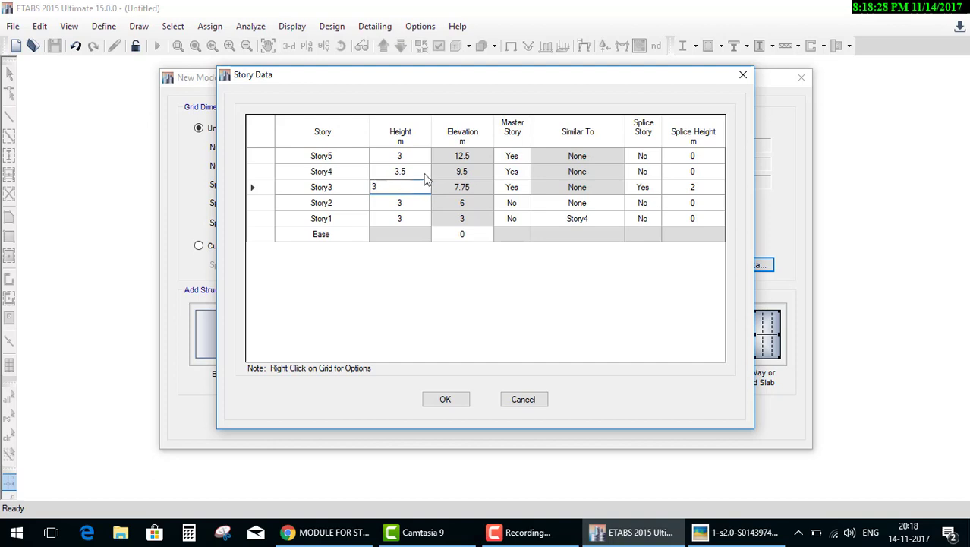
{"action": "left_click", "coordinate": [415, 174]}
{"action": "type", "text": "3"}
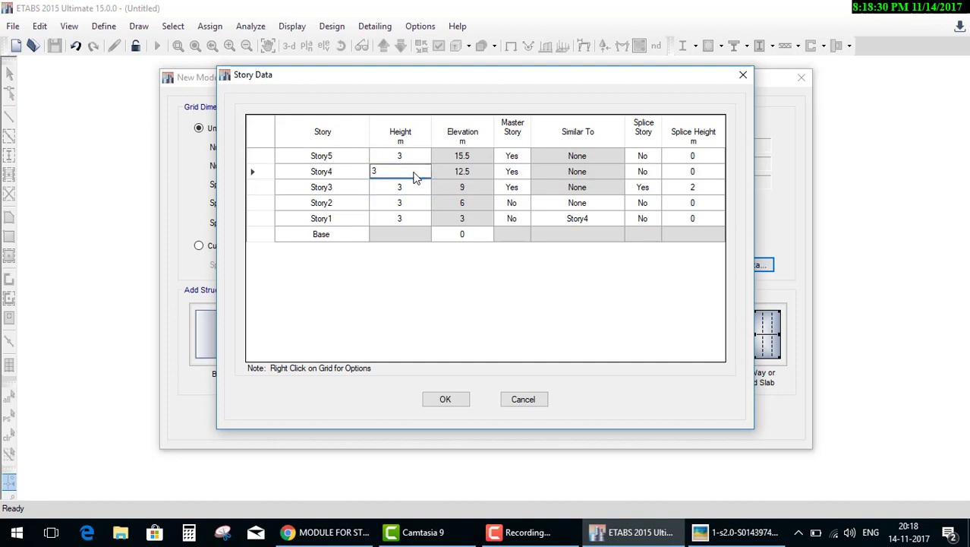
{"action": "left_click", "coordinate": [421, 218]}
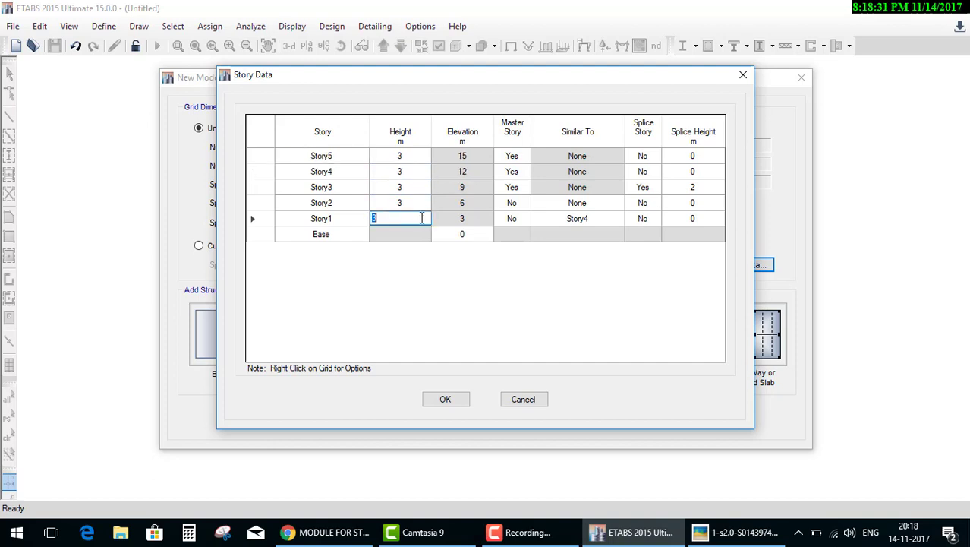
{"action": "left_click", "coordinate": [454, 176]}
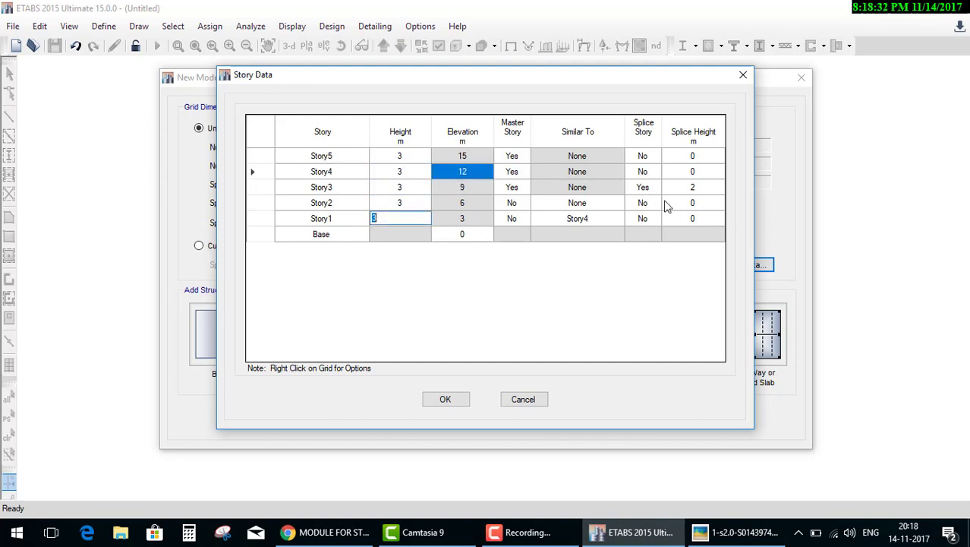
{"action": "left_click", "coordinate": [445, 399]}
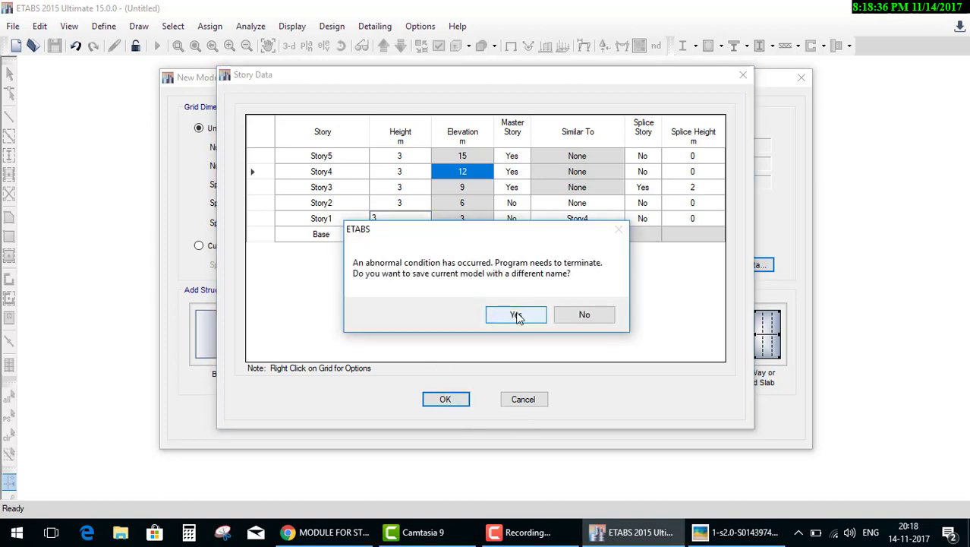
- Decline the save prompt after the error, then make Story3 a splice story in the table
{"action": "left_click", "coordinate": [602, 323]}
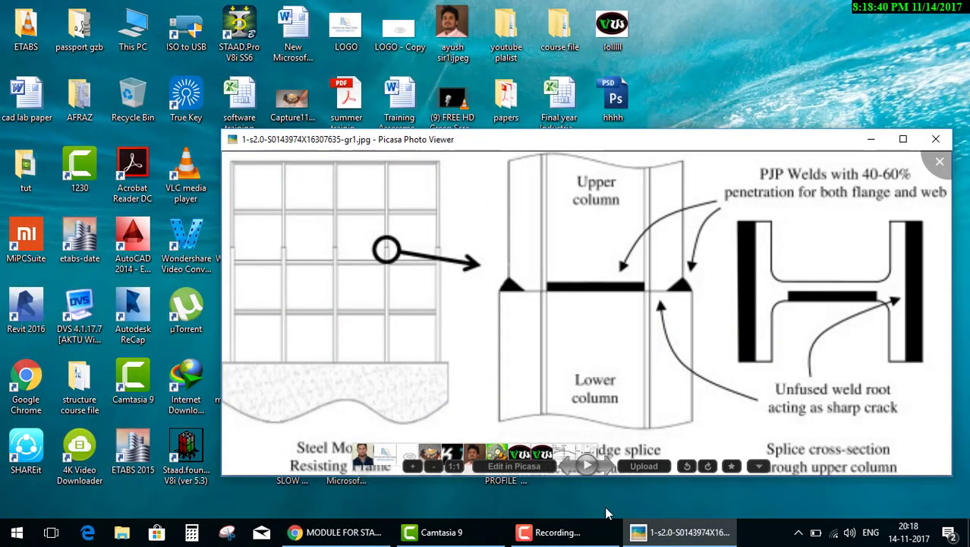
{"action": "left_click", "coordinate": [558, 531]}
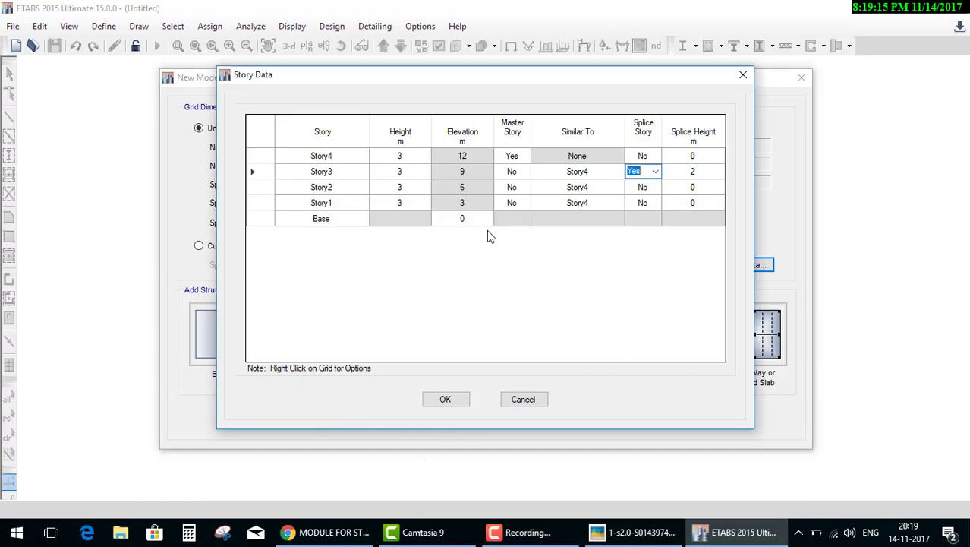
{"action": "left_click", "coordinate": [357, 187]}
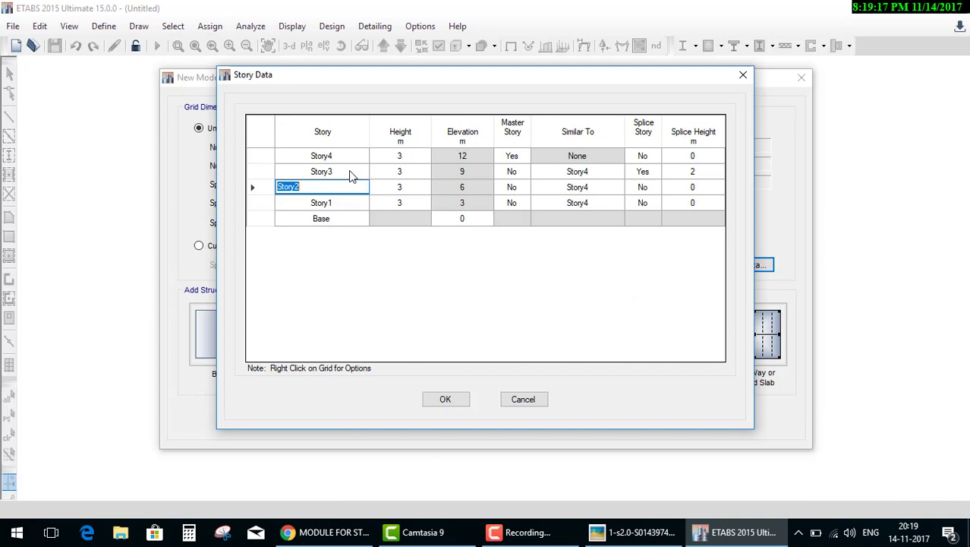
{"action": "left_click", "coordinate": [350, 172]}
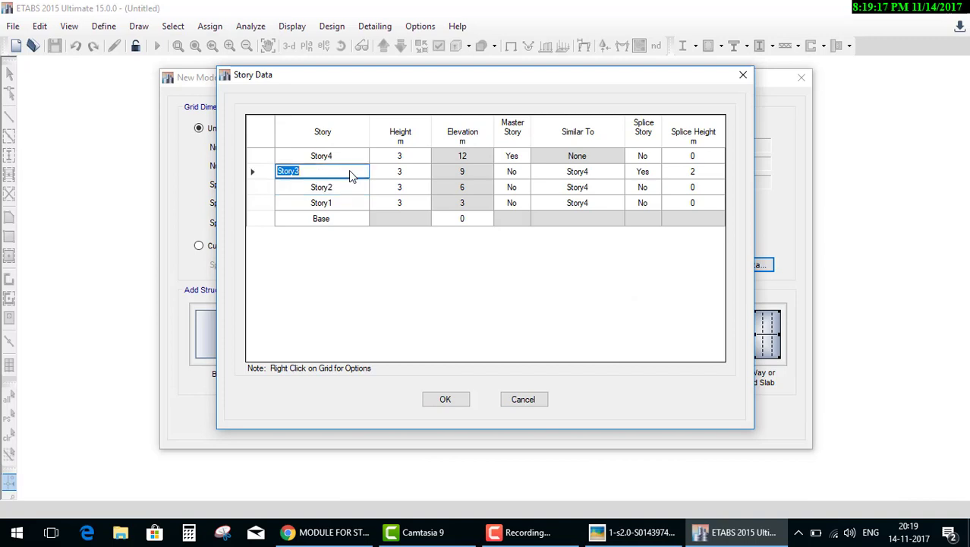
{"action": "left_click", "coordinate": [657, 176]}
- Accept the story data and create the 4x4, 8 m grid-only model with custom stories
{"action": "left_click", "coordinate": [460, 401]}
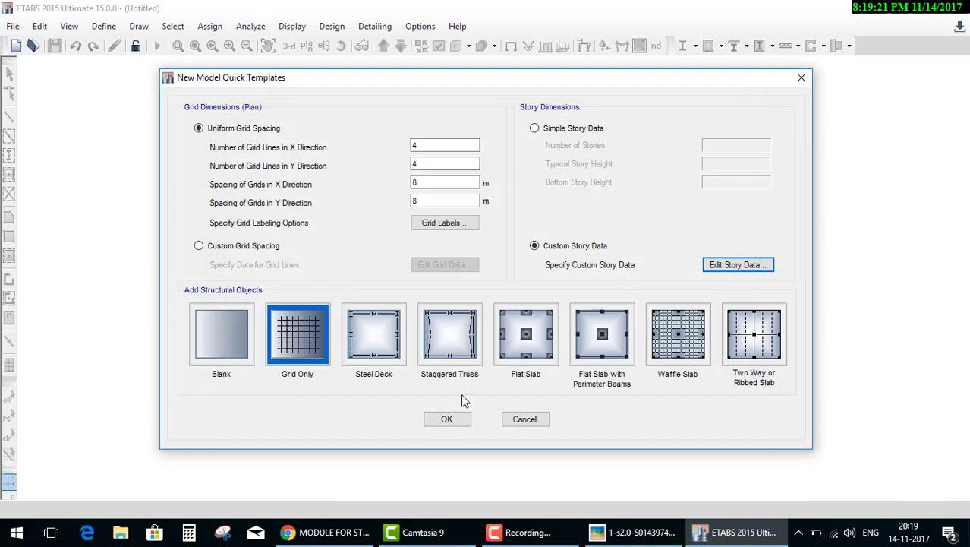
{"action": "left_click", "coordinate": [458, 419]}
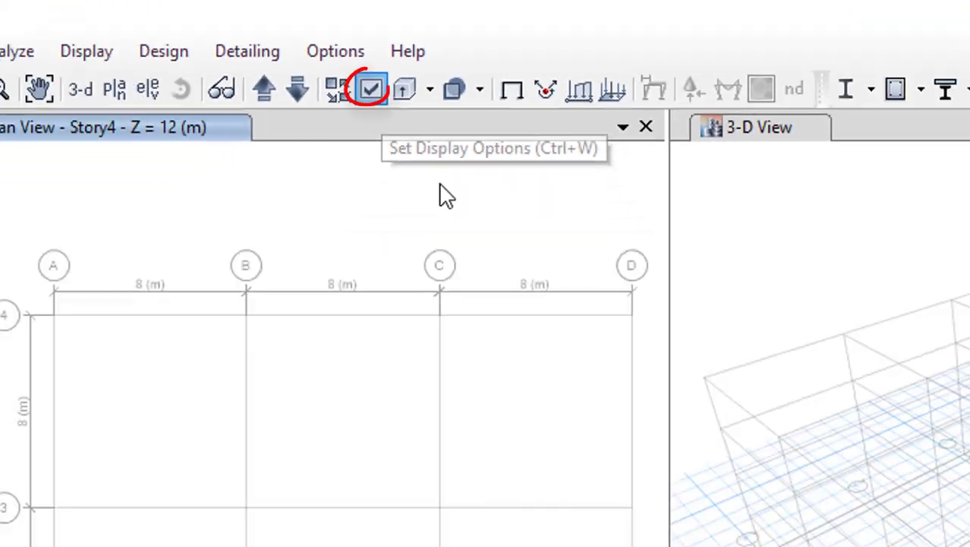
- Turn on the Column Splices display in the active view's object assignment options
{"action": "left_click", "coordinate": [370, 89]}
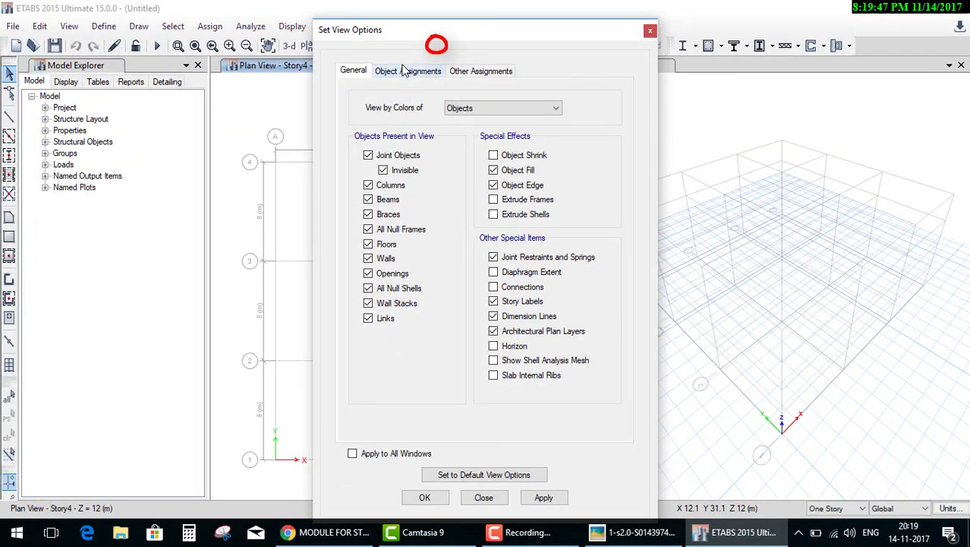
{"action": "left_click", "coordinate": [405, 71]}
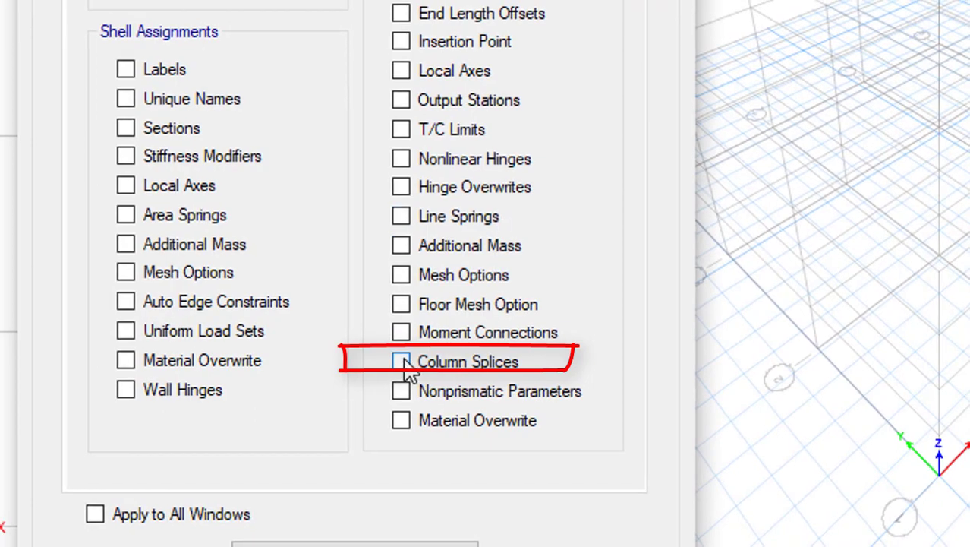
{"action": "left_click", "coordinate": [400, 362]}
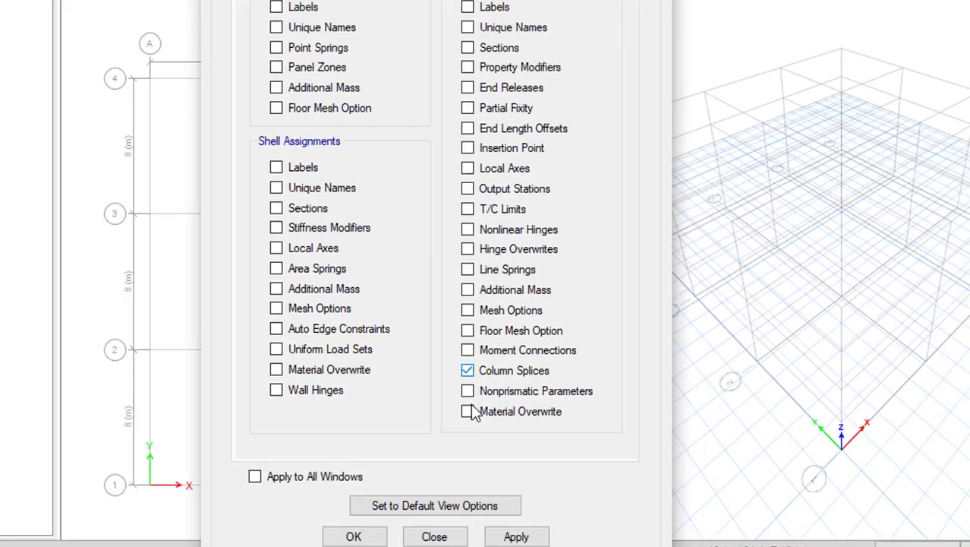
{"action": "left_click", "coordinate": [449, 496]}
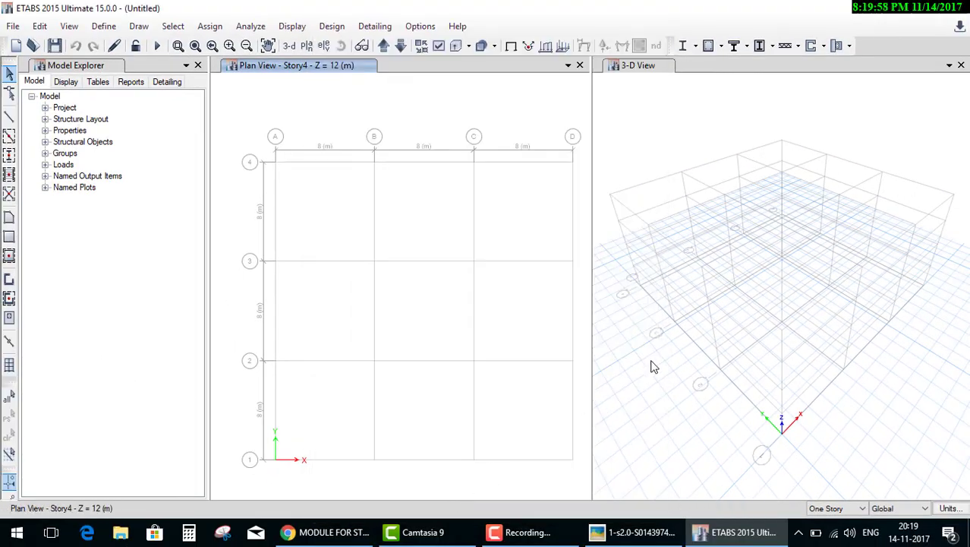
- Make the 3-D view active and switch on the Column Splices display there as well
{"action": "left_click", "coordinate": [673, 364]}
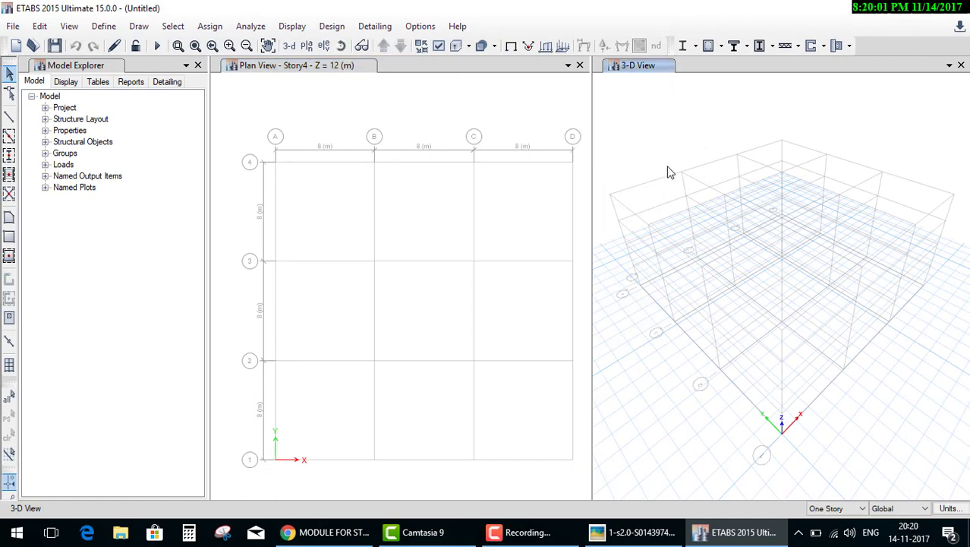
{"action": "left_click", "coordinate": [463, 100]}
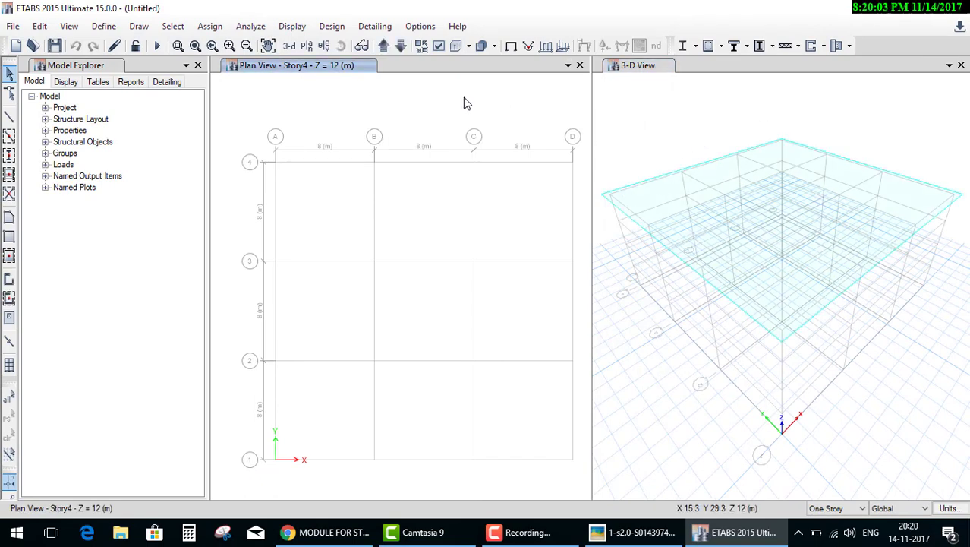
{"action": "left_click", "coordinate": [688, 108]}
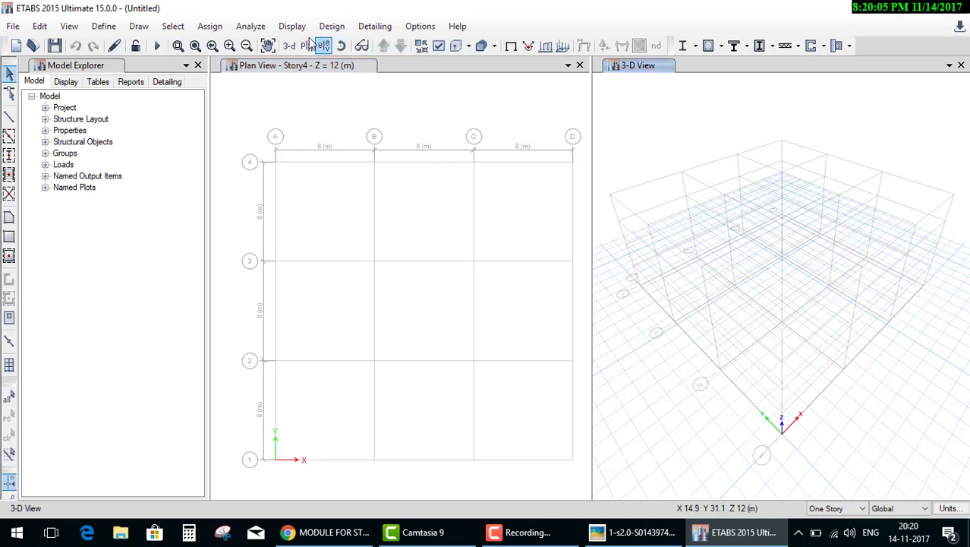
{"action": "left_click", "coordinate": [439, 46]}
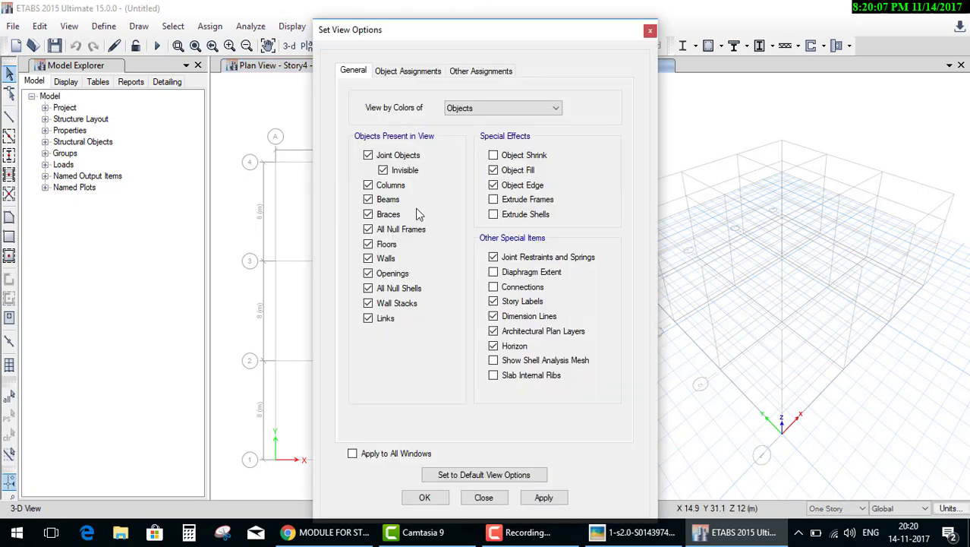
{"action": "left_click", "coordinate": [406, 73]}
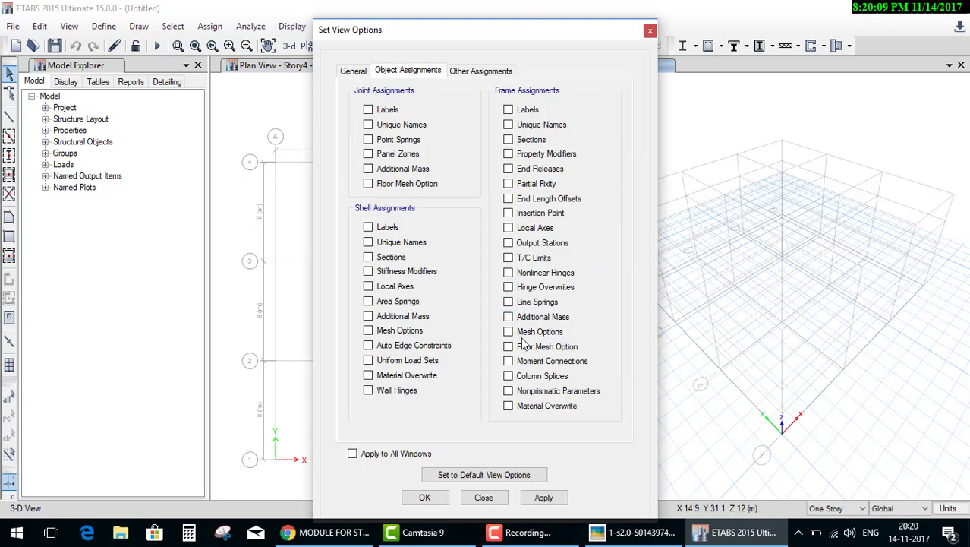
{"action": "left_click", "coordinate": [508, 376]}
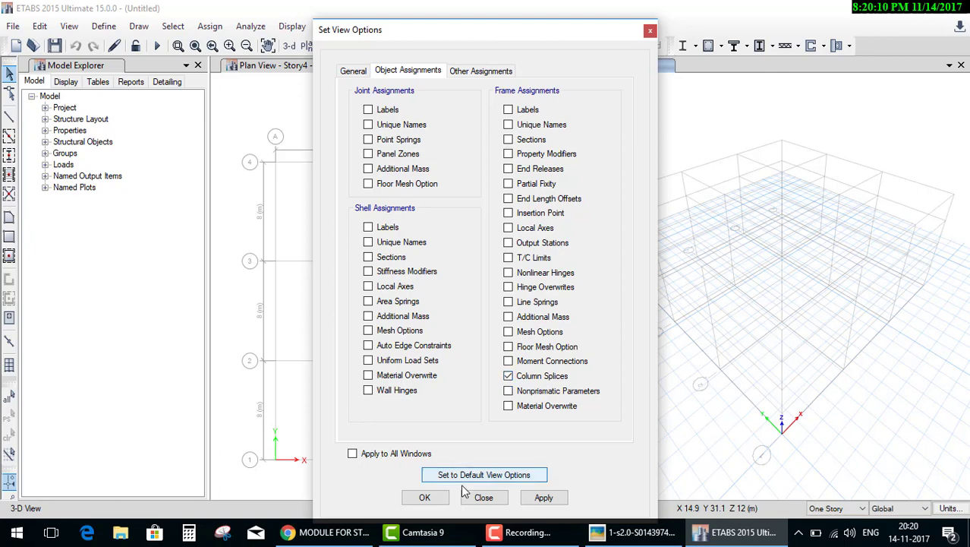
{"action": "left_click", "coordinate": [424, 497]}
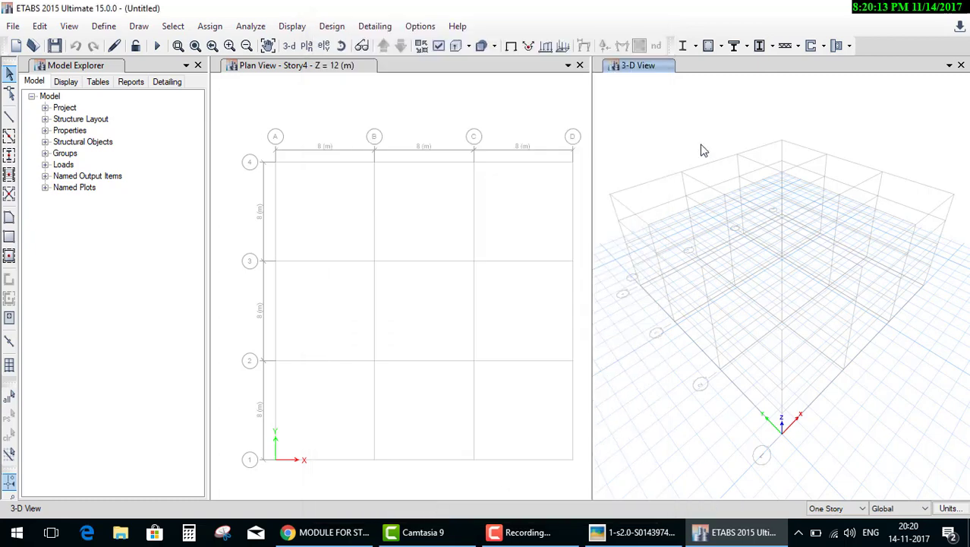
- Zoom the 3-D view, confirm Column Splices stays on, and rotate to see the frame from above the front
{"action": "scroll", "coordinate": [681, 195], "scroll_direction": "down", "scroll_amount": 5}
{"action": "scroll", "coordinate": [736, 281], "scroll_direction": "up", "scroll_amount": 2}
{"action": "scroll", "coordinate": [673, 182], "scroll_direction": "up", "scroll_amount": 2}
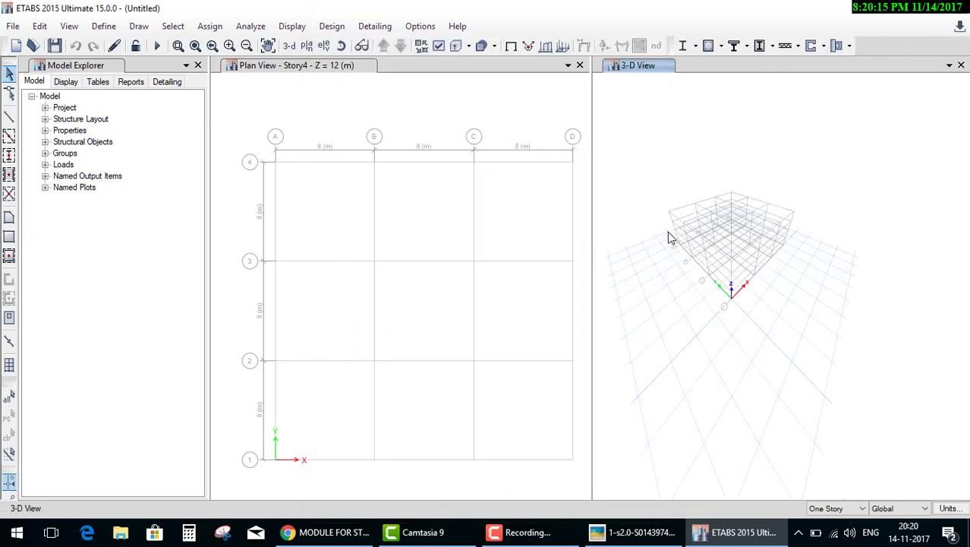
{"action": "scroll", "coordinate": [676, 233], "scroll_direction": "up", "scroll_amount": 3}
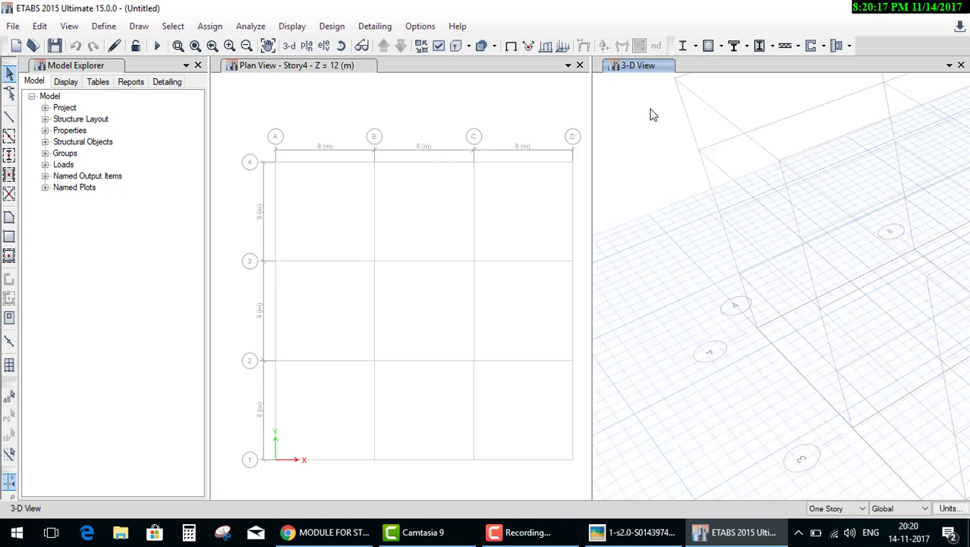
{"action": "left_click", "coordinate": [439, 46]}
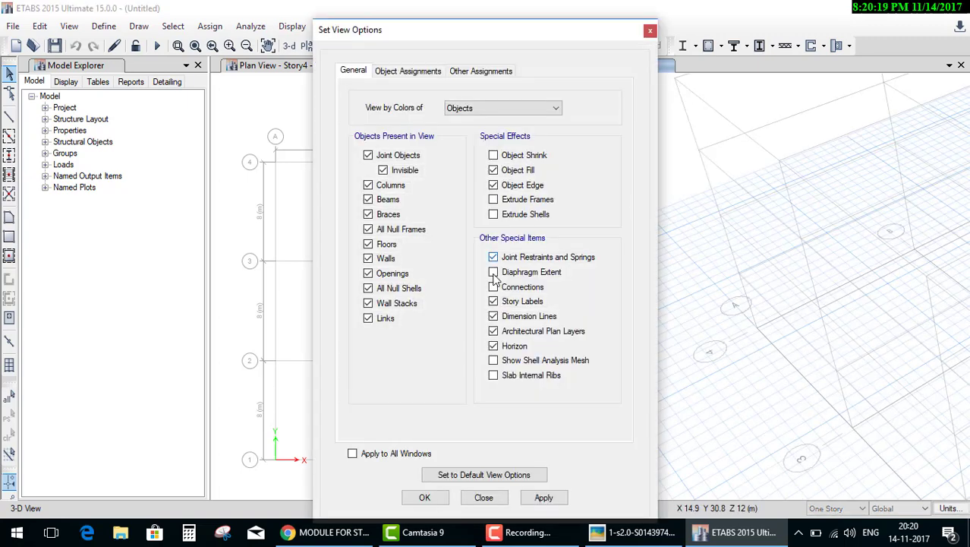
{"action": "left_click", "coordinate": [411, 72]}
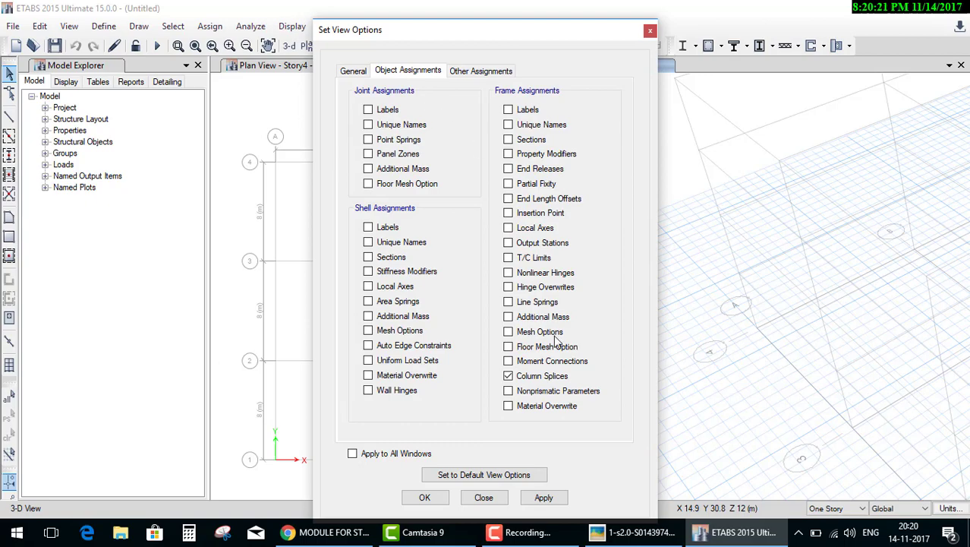
{"action": "left_click", "coordinate": [424, 497]}
{"action": "scroll", "coordinate": [768, 272], "scroll_direction": "down", "scroll_amount": 3}
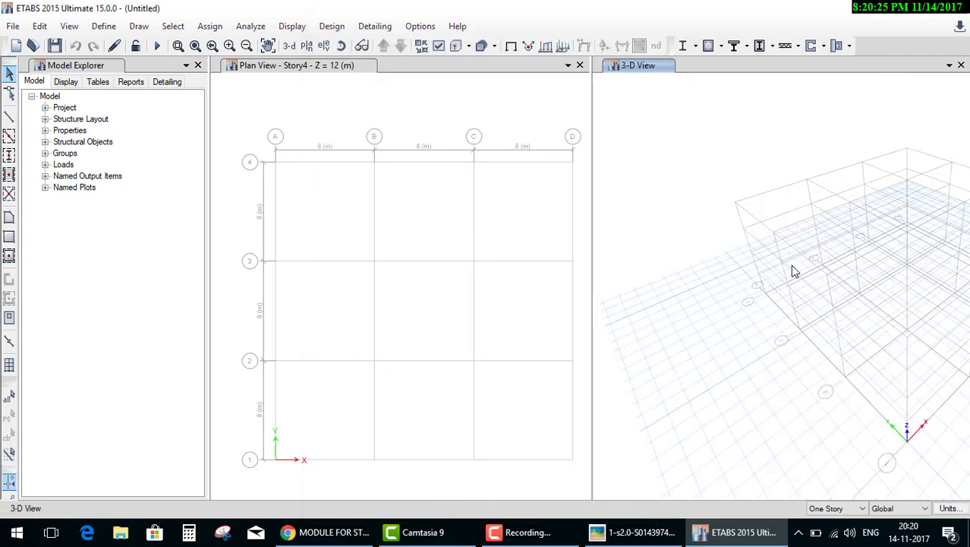
{"action": "mouse_move", "coordinate": [797, 267]}
{"action": "middle_mouse_down", "text": "shift"}
{"action": "mouse_move", "coordinate": [704, 213]}
{"action": "mouse_move", "coordinate": [790, 269]}
{"action": "middle_mouse_up", "text": "shift"}
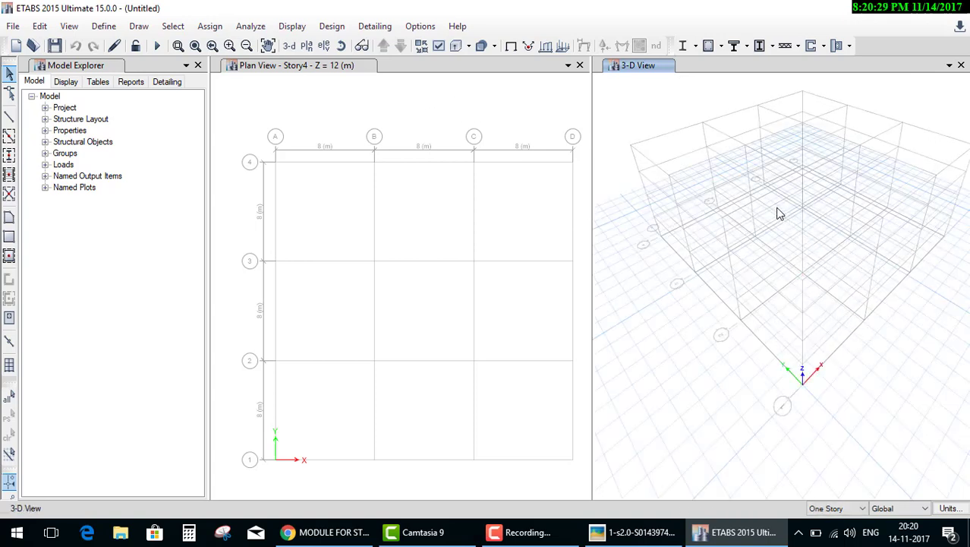
- In the full story table, make Story3 a splice story with a 2 m splice height
{"action": "left_click", "coordinate": [39, 26]}
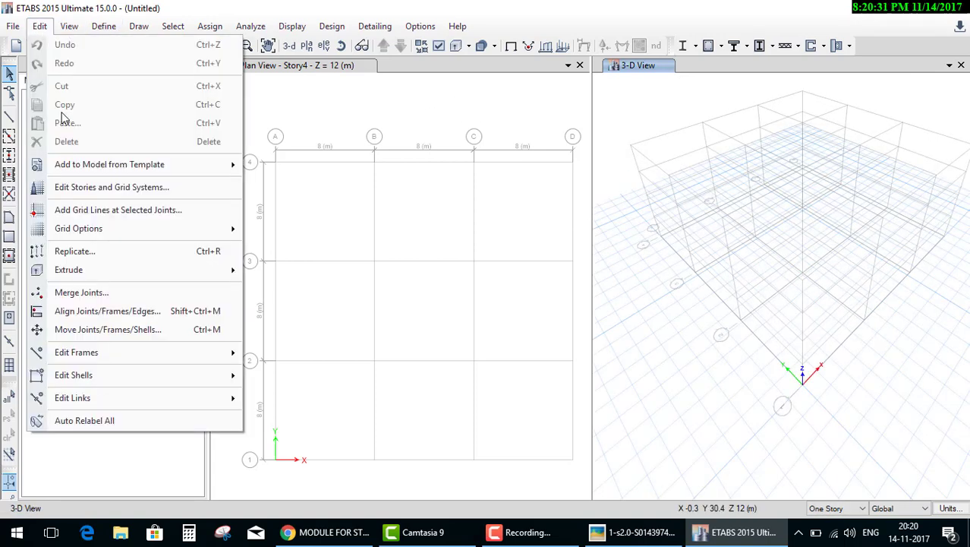
{"action": "left_click", "coordinate": [104, 189]}
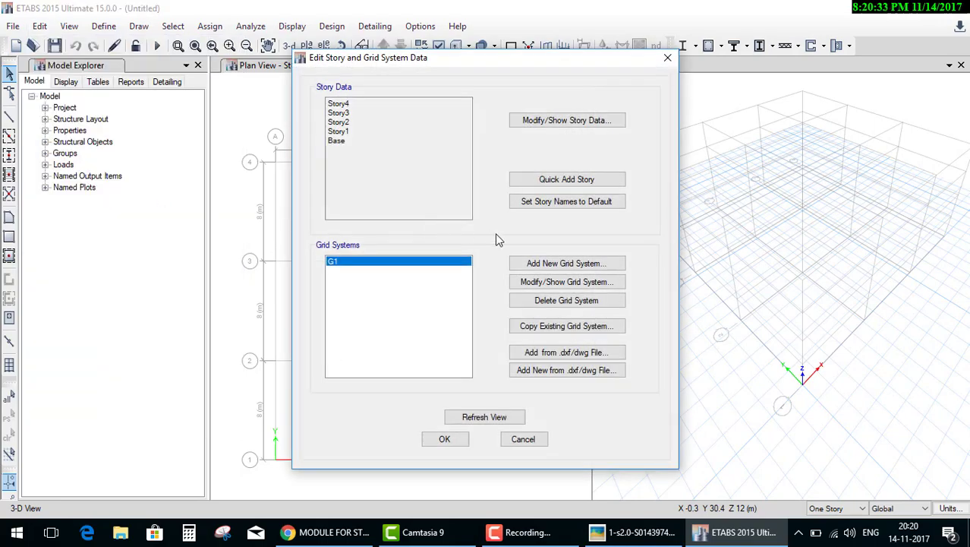
{"action": "left_click", "coordinate": [577, 122]}
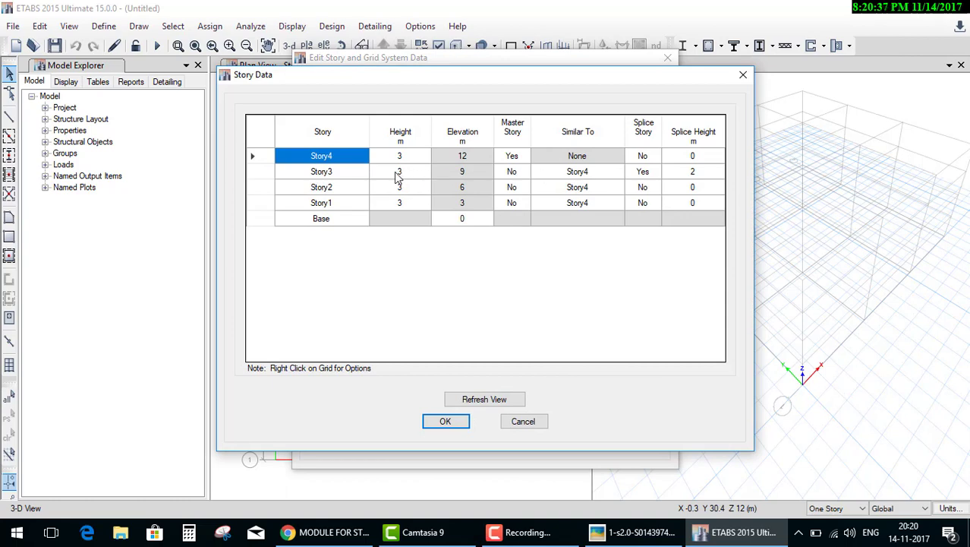
{"action": "double_click", "coordinate": [357, 173]}
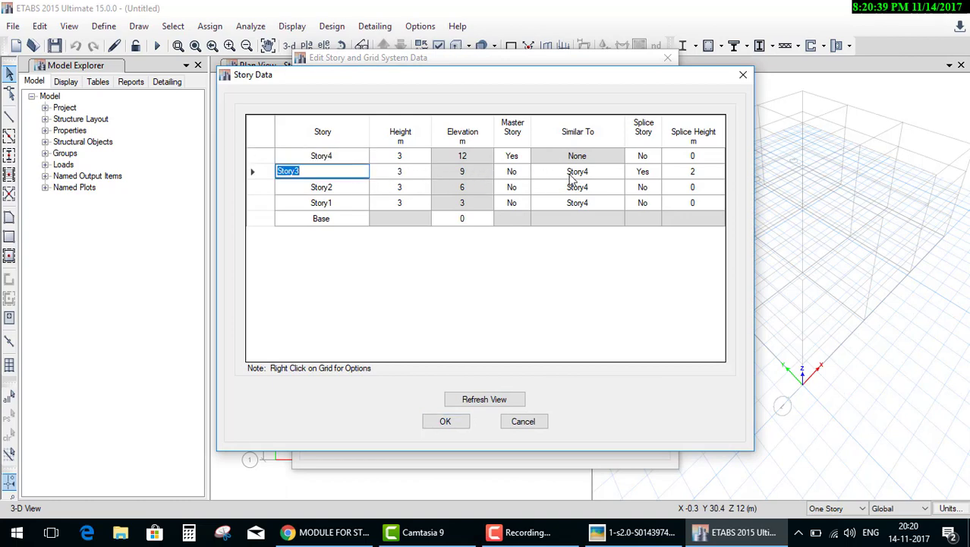
{"action": "left_click", "coordinate": [644, 173]}
{"action": "left_click", "coordinate": [702, 177]}
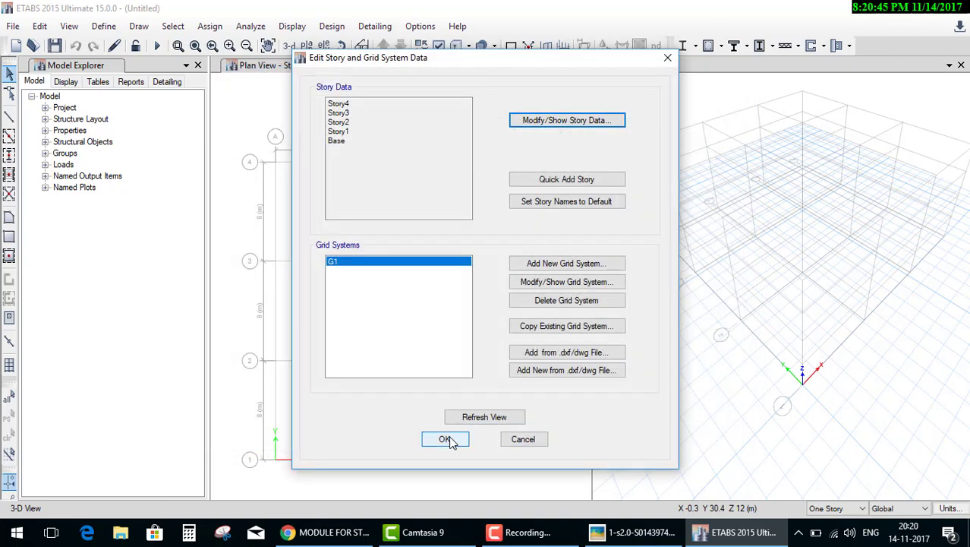
{"action": "left_click", "coordinate": [445, 438]}
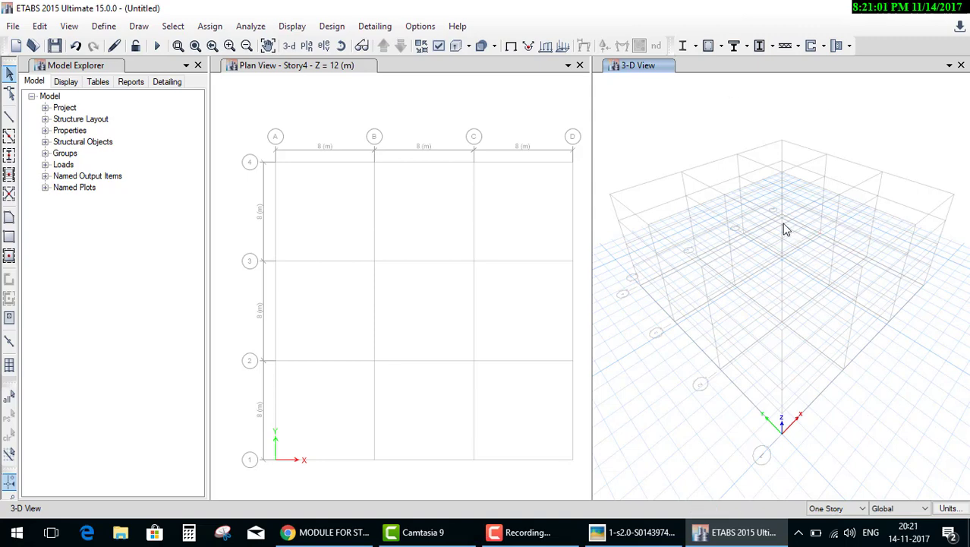
- Quick-draw columns at all 16 grid intersections on all stories
{"action": "left_click", "coordinate": [9, 154]}
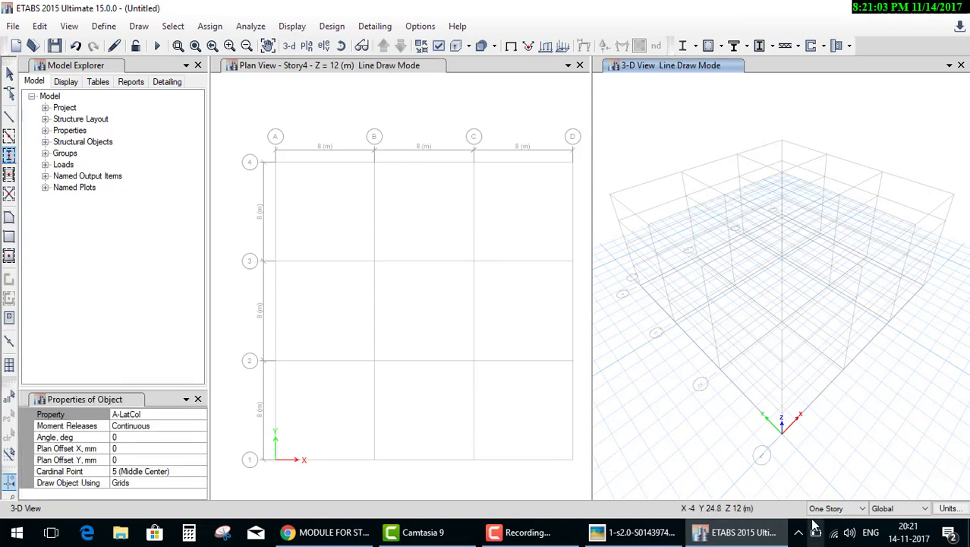
{"action": "left_click", "coordinate": [835, 508]}
{"action": "left_click", "coordinate": [840, 531]}
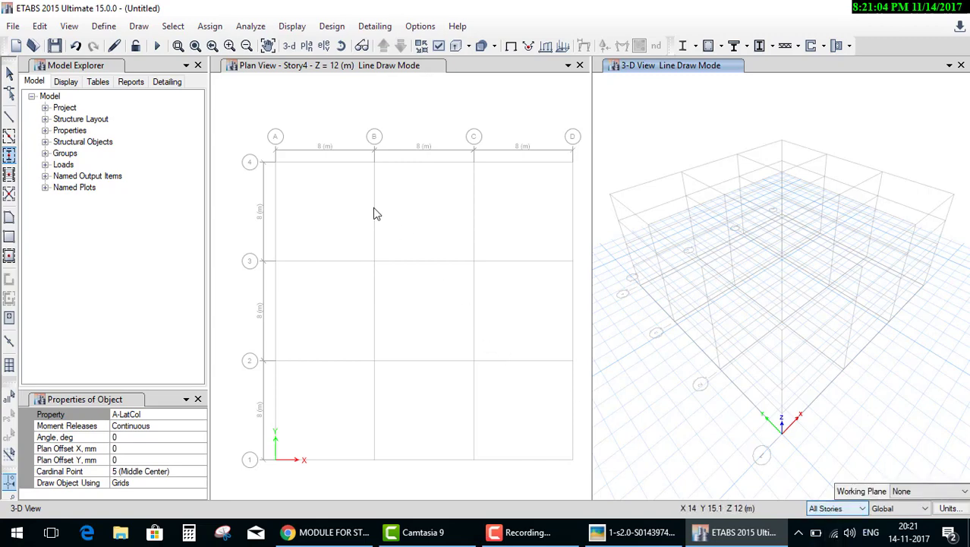
{"action": "left_click", "coordinate": [229, 123]}
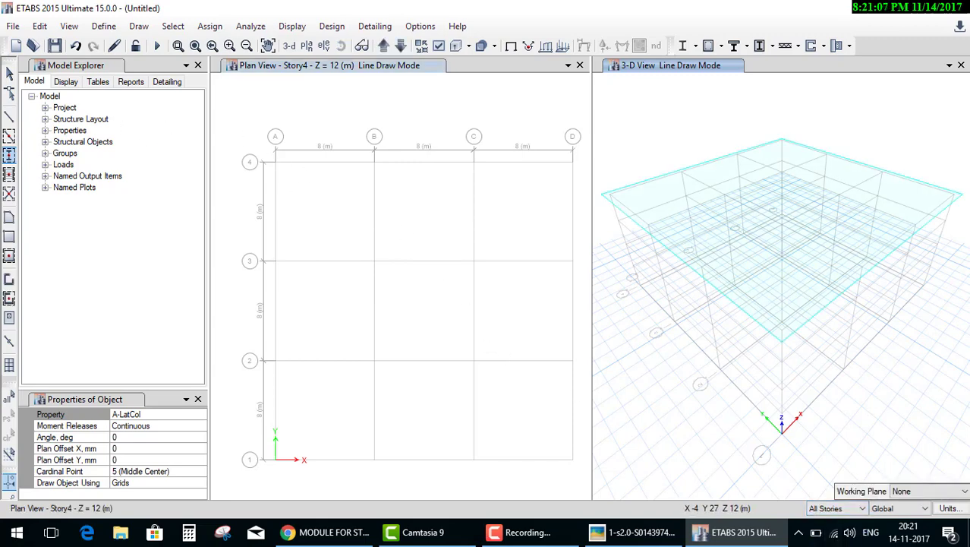
{"action": "mouse_move", "coordinate": [581, 467]}
{"action": "left_mouse_down"}
{"action": "mouse_move", "coordinate": [227, 121]}
{"action": "mouse_move", "coordinate": [407, 320]}
{"action": "mouse_move", "coordinate": [576, 480]}
{"action": "left_mouse_up"}
- Quick-draw beams along every grid line, then select a column to show its Story3 splice
{"action": "left_click", "coordinate": [9, 135]}
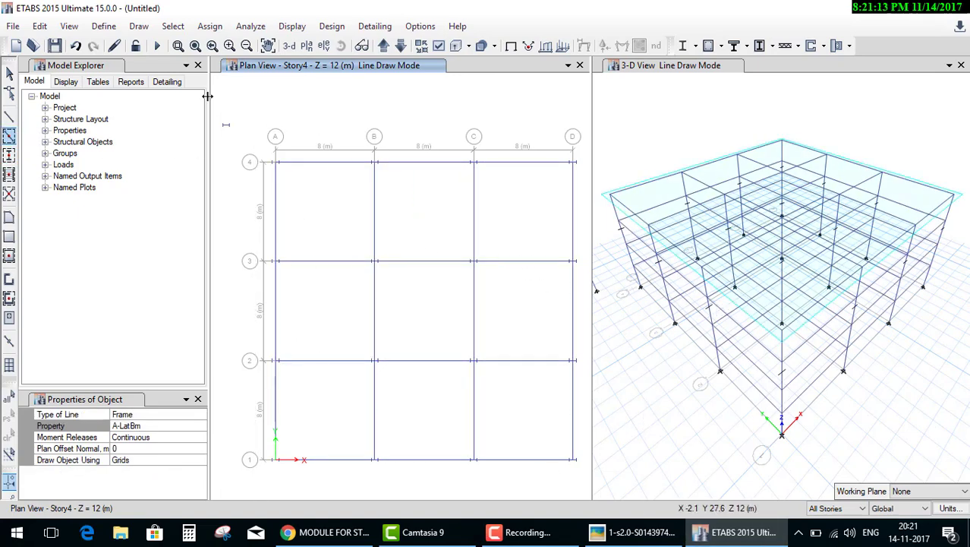
{"action": "key", "text": "Escape"}
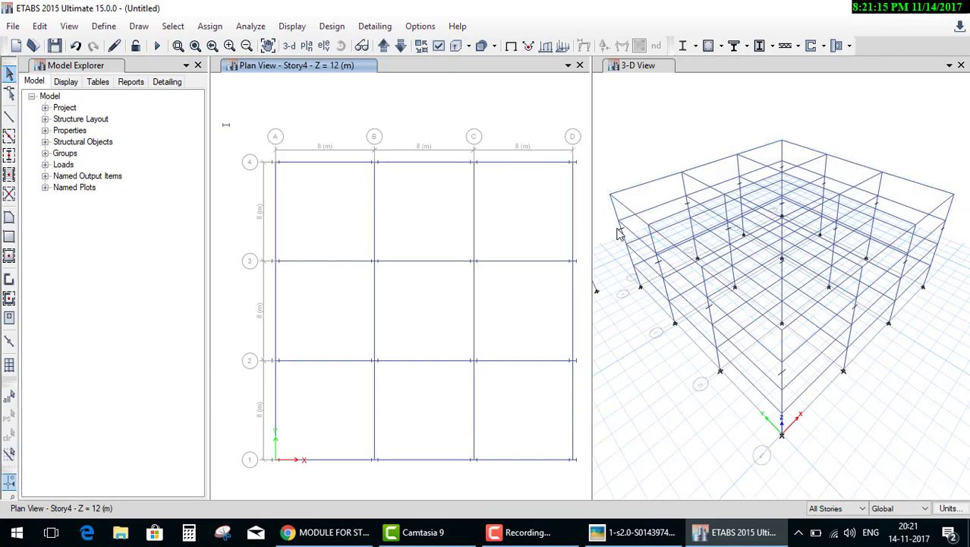
{"action": "scroll", "coordinate": [621, 235], "scroll_direction": "up", "scroll_amount": 3}
{"action": "scroll", "coordinate": [624, 220], "scroll_direction": "up", "scroll_amount": 2}
{"action": "scroll", "coordinate": [639, 214], "scroll_direction": "up", "scroll_amount": 2}
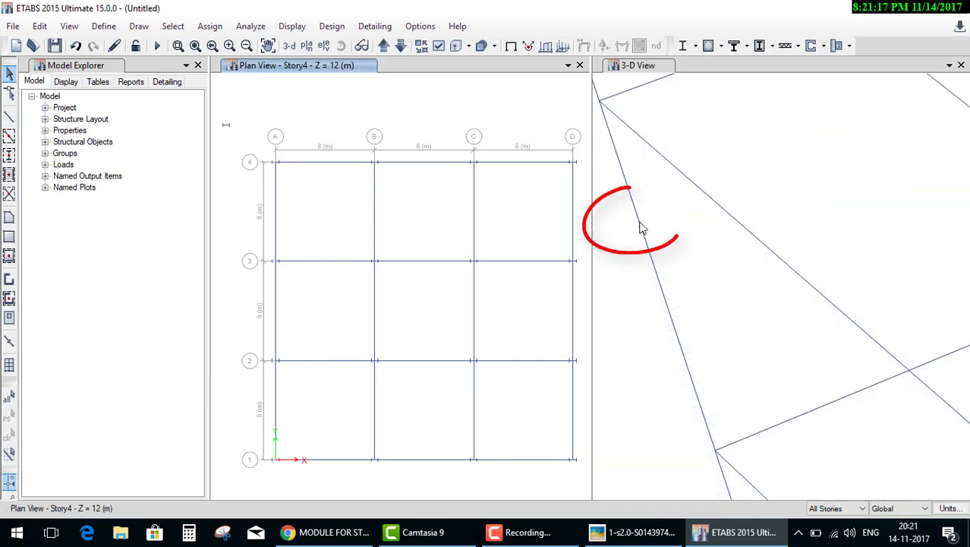
{"action": "scroll", "coordinate": [639, 214], "scroll_direction": "down", "scroll_amount": 3}
{"action": "scroll", "coordinate": [639, 214], "scroll_direction": "up", "scroll_amount": 2}
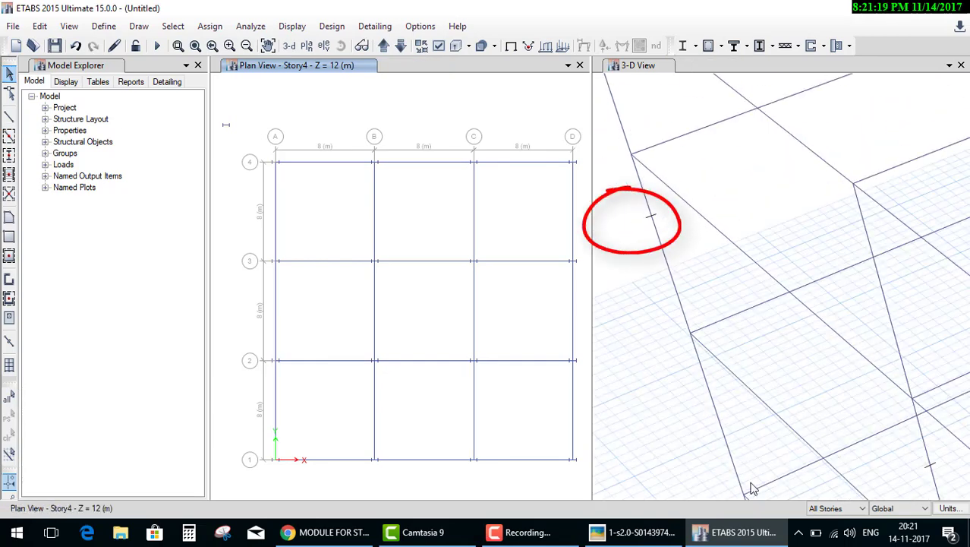
{"action": "left_click", "coordinate": [721, 428]}
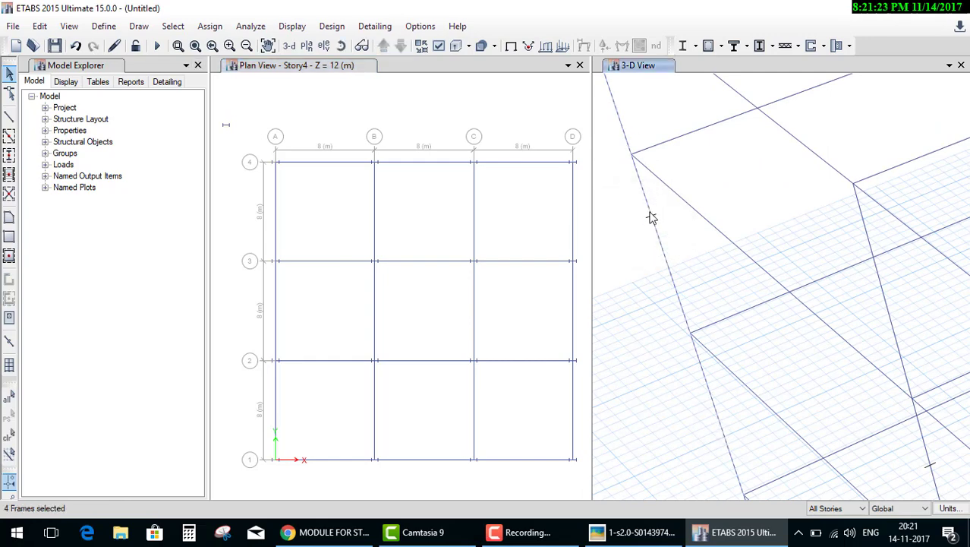
{"action": "scroll", "coordinate": [706, 243], "scroll_direction": "down", "scroll_amount": 3}
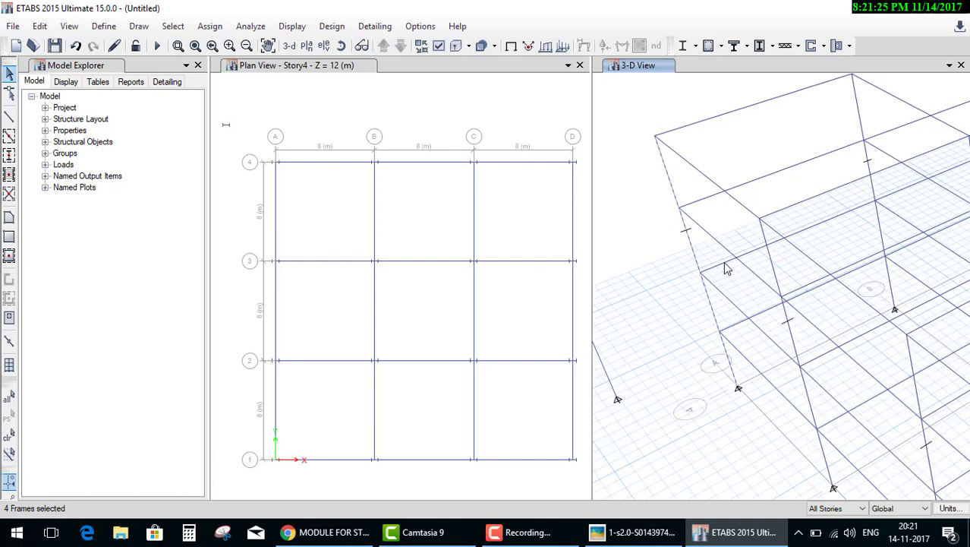
{"action": "scroll", "coordinate": [782, 296], "scroll_direction": "down", "scroll_amount": 3}
{"action": "scroll", "coordinate": [729, 296], "scroll_direction": "down", "scroll_amount": 3}
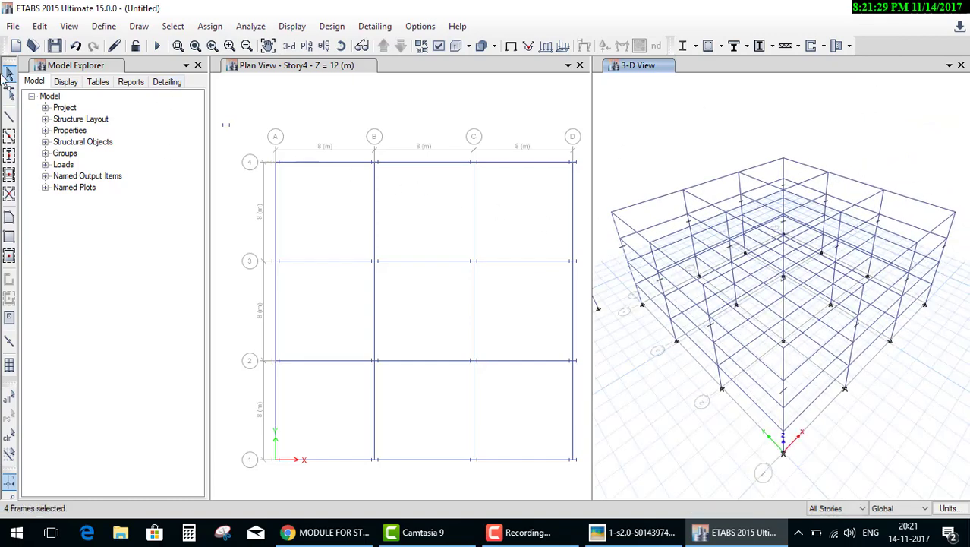
{"action": "left_click", "coordinate": [39, 27]}
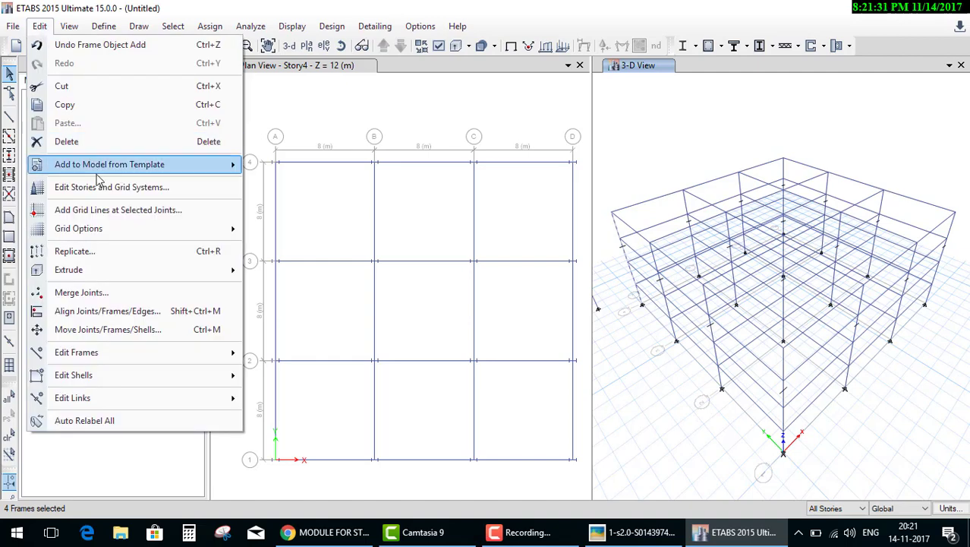
- Quick-add five stories on top so the model reaches Story9 at 27 m
{"action": "left_click", "coordinate": [123, 187]}
{"action": "left_click", "coordinate": [513, 123]}
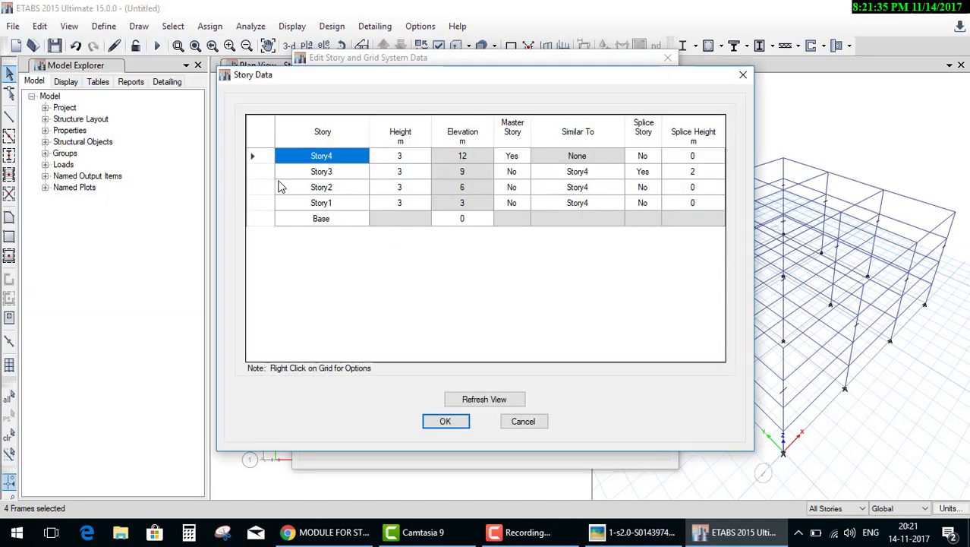
{"action": "left_click", "coordinate": [454, 422]}
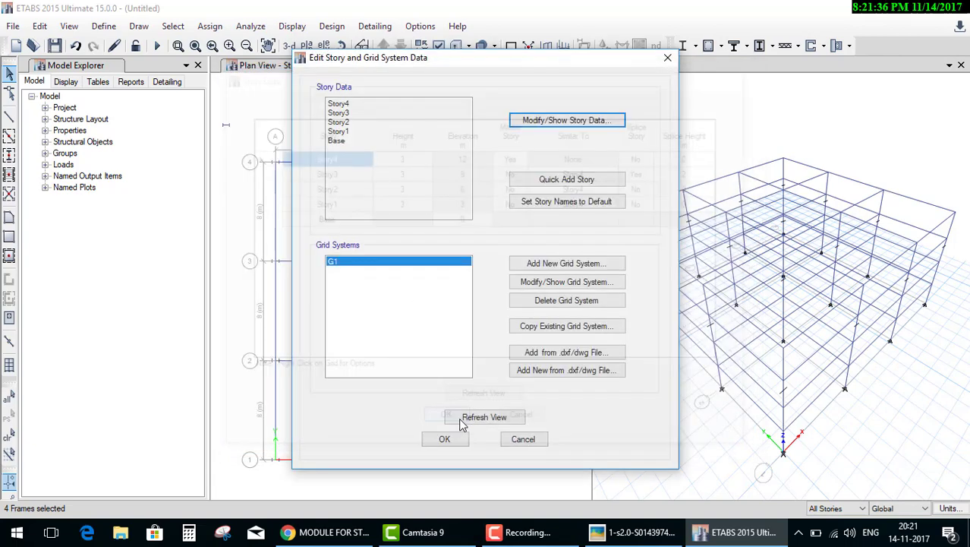
{"action": "left_click", "coordinate": [581, 185]}
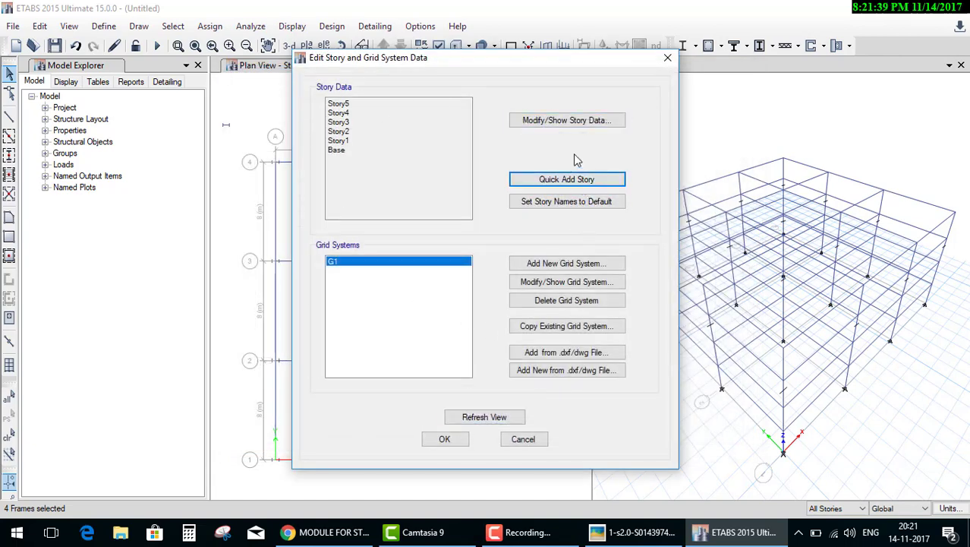
{"action": "left_click", "coordinate": [567, 185]}
{"action": "left_click", "coordinate": [570, 182]}
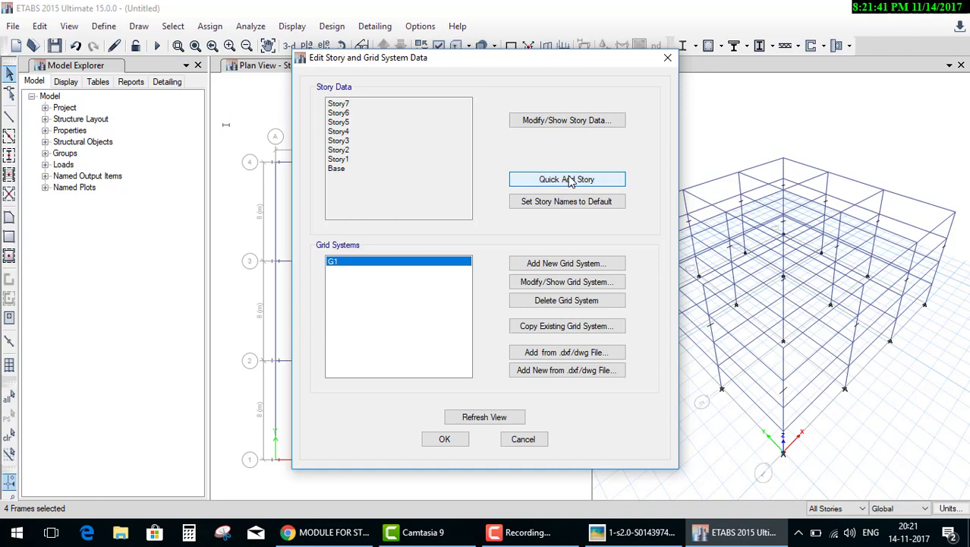
{"action": "left_click", "coordinate": [571, 180]}
{"action": "left_click", "coordinate": [569, 182]}
{"action": "left_click", "coordinate": [446, 440]}
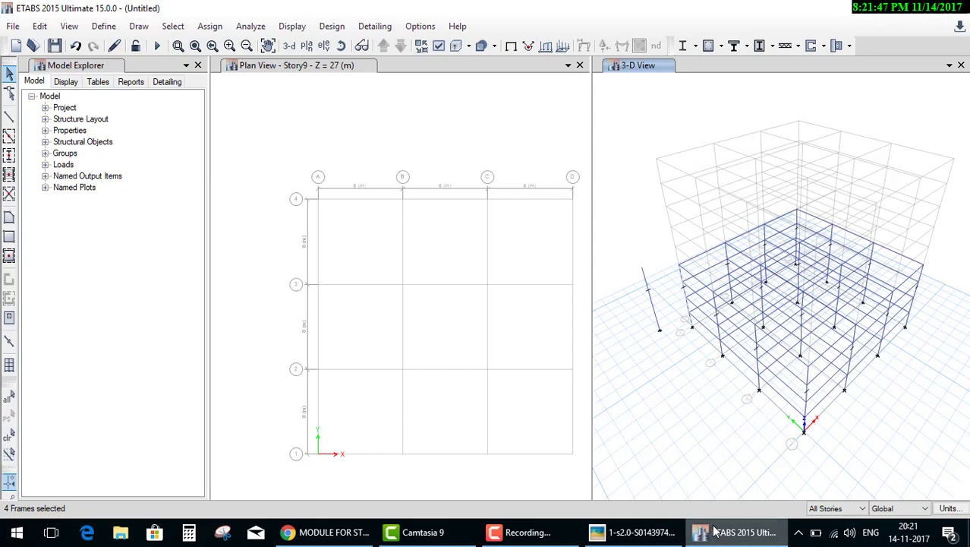
{"action": "left_click", "coordinate": [725, 535]}
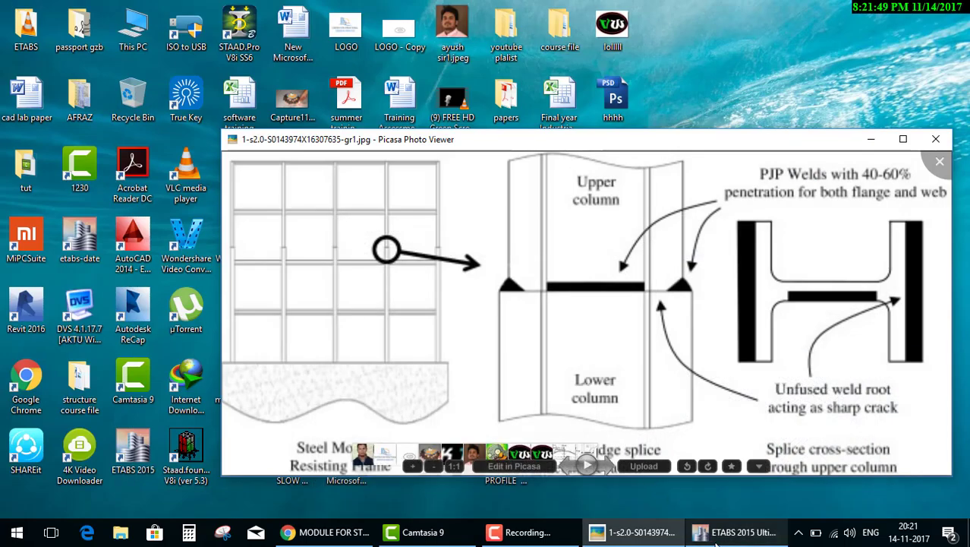
{"action": "left_click", "coordinate": [691, 530]}
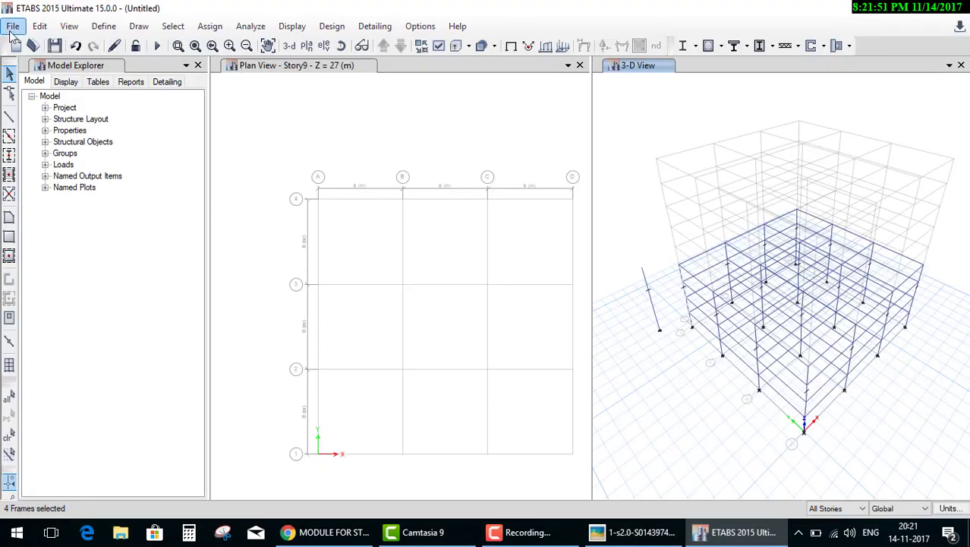
- Start a new unsaved model with built-in settings and open its custom story data table
{"action": "left_click", "coordinate": [13, 26]}
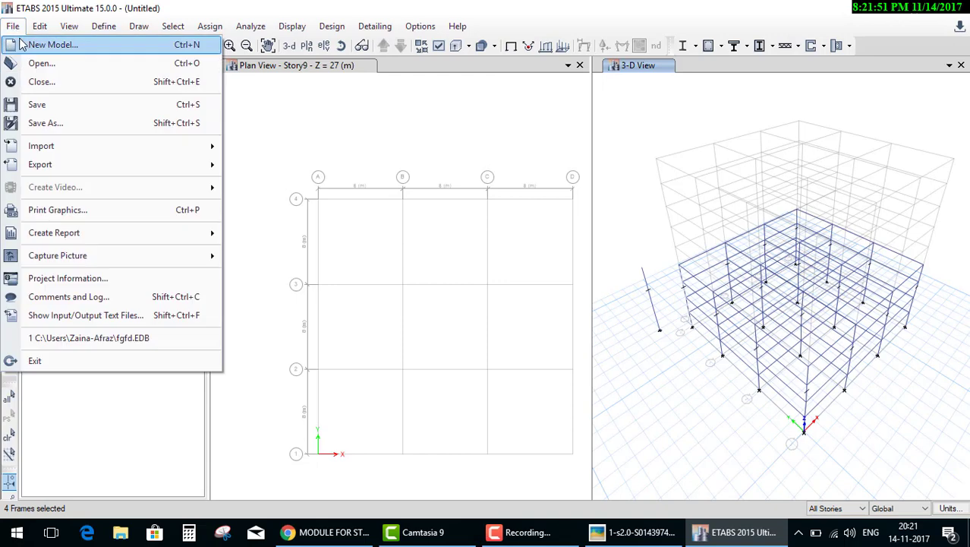
{"action": "left_click", "coordinate": [61, 47]}
{"action": "left_click", "coordinate": [491, 319]}
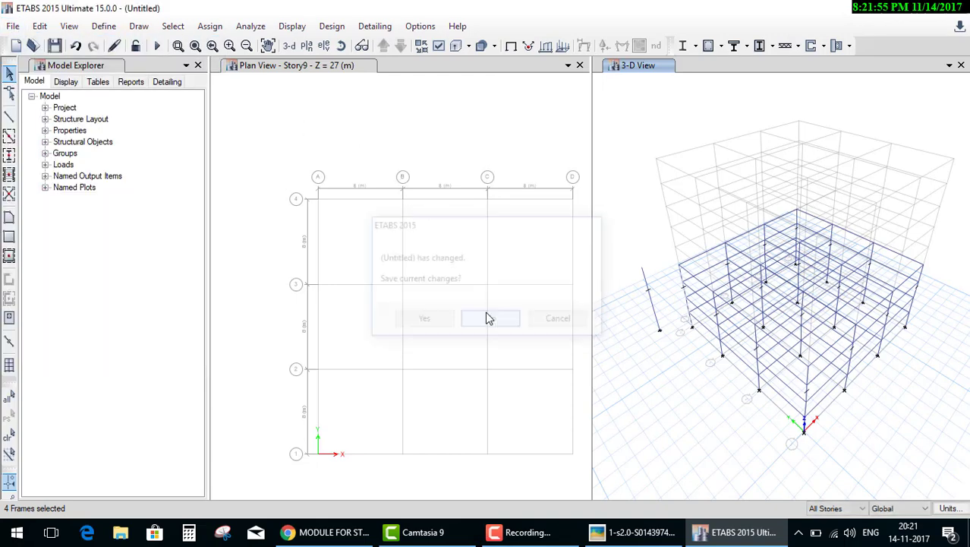
{"action": "left_click", "coordinate": [411, 230]}
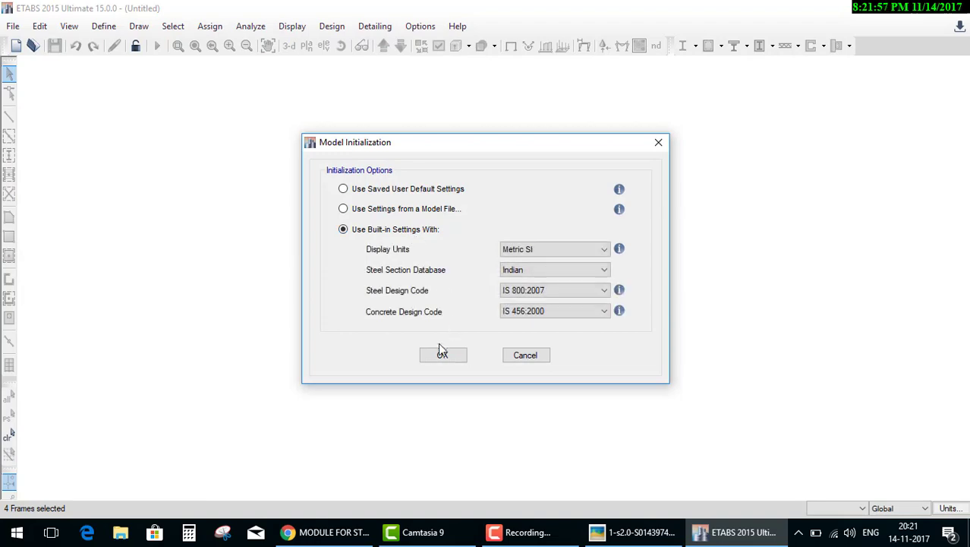
{"action": "left_click", "coordinate": [442, 354]}
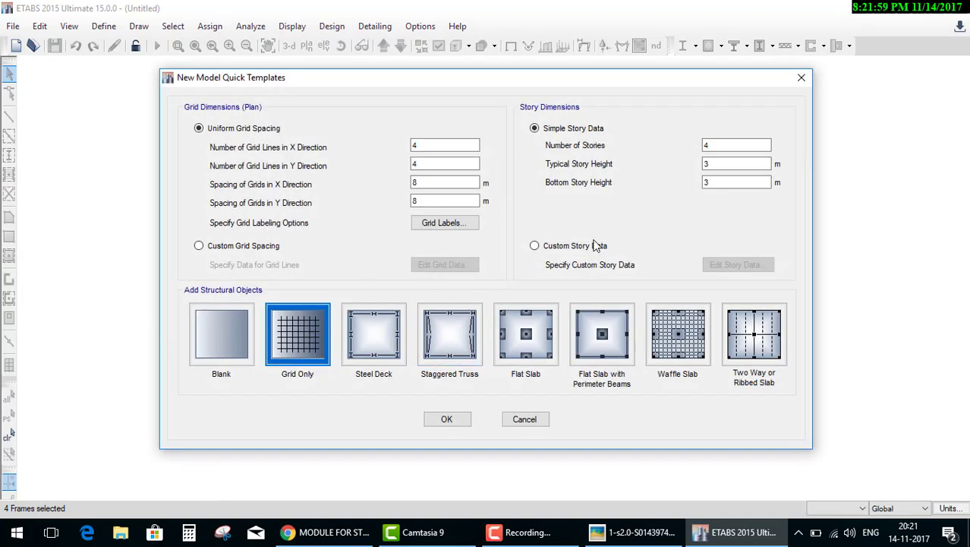
{"action": "left_click", "coordinate": [592, 245]}
{"action": "left_click", "coordinate": [741, 264]}
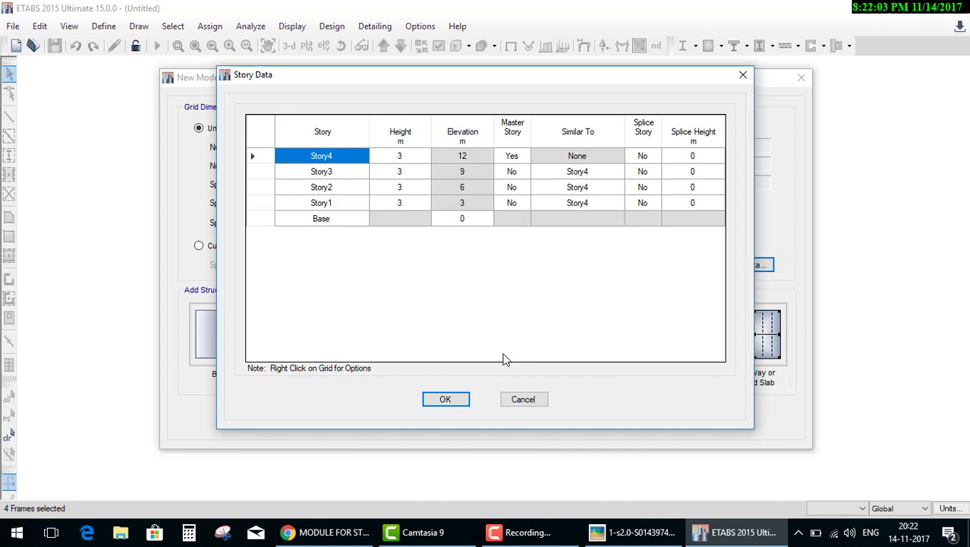
- Accept the four 3 m stories up to 12 m in the Story Data table
{"action": "left_click", "coordinate": [437, 400]}
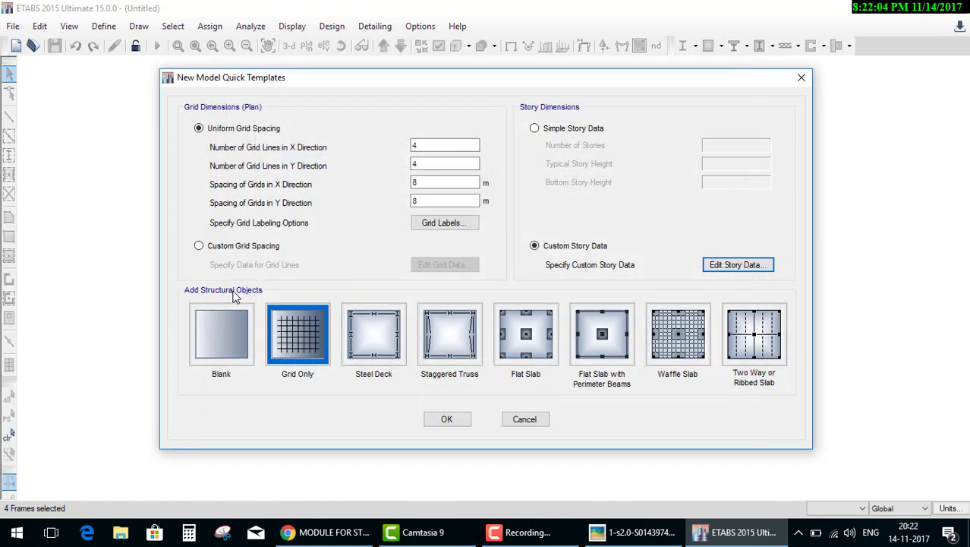